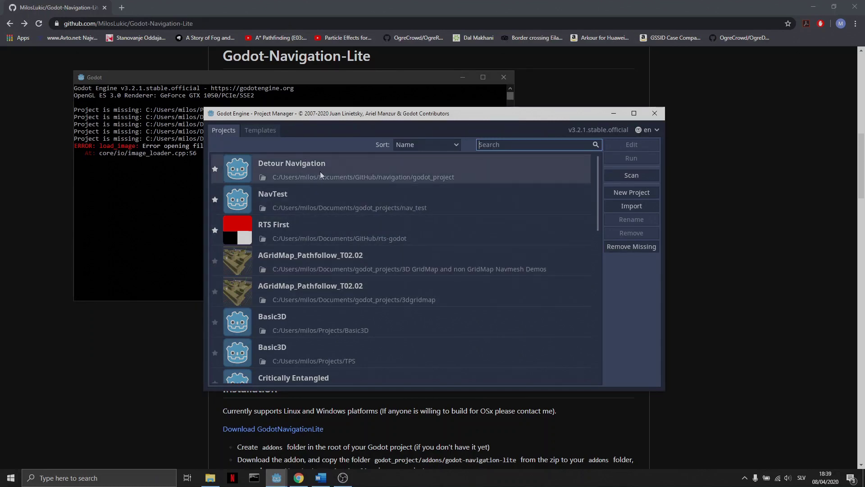
Step: Open the RTS First project and select the Nav node under Navigation to show its navigation mesh settings
{"action": "double_click", "coordinate": [309, 221]}
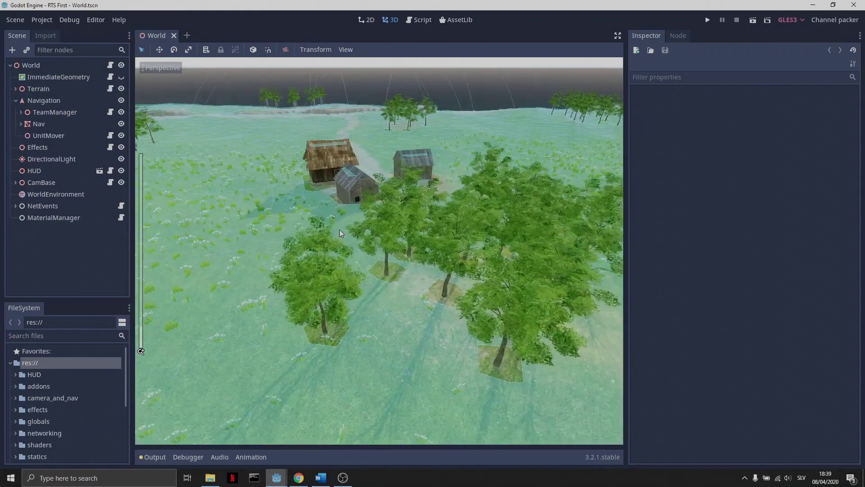
{"action": "middle_click_drag", "start_coordinate": [339, 229], "coordinate": [318, 235]}
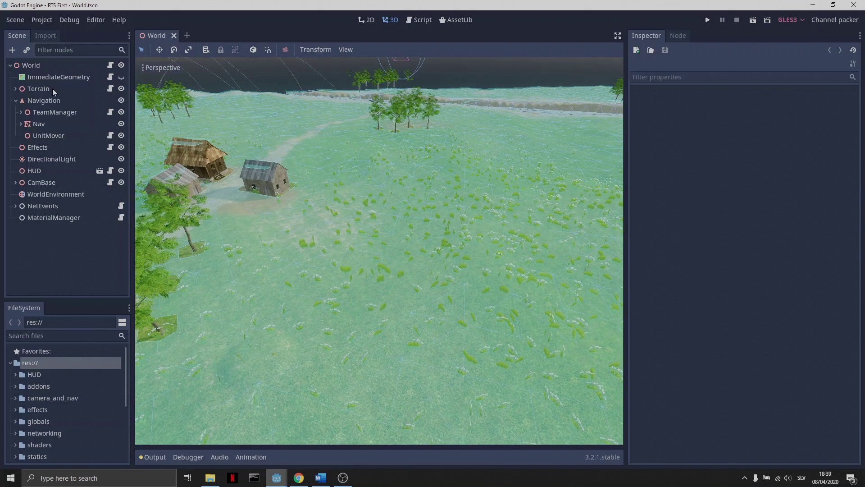
{"action": "left_click", "coordinate": [37, 101]}
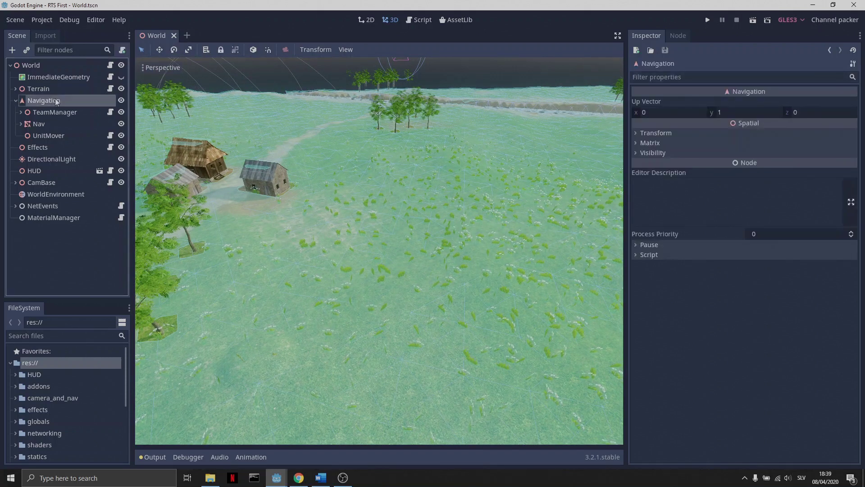
{"action": "left_click", "coordinate": [34, 125]}
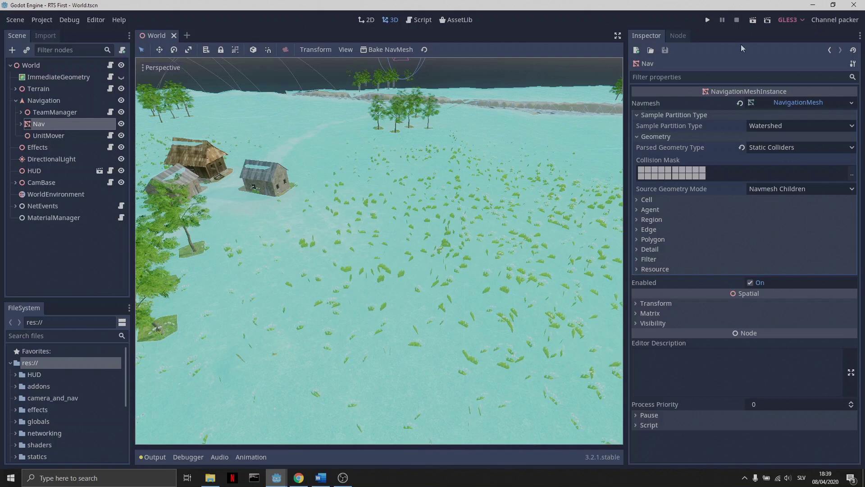
Step: Run the project, select the group of soldiers and order them to move across the meadow away from the house
{"action": "left_click", "coordinate": [708, 20]}
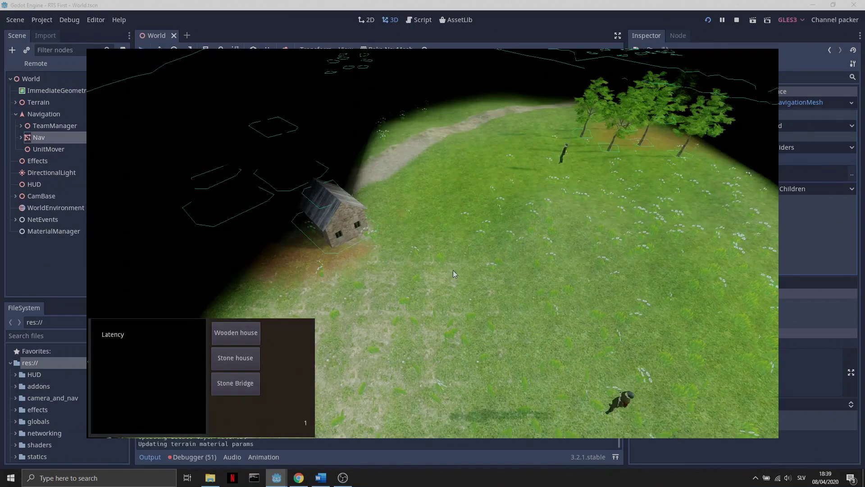
{"action": "key", "text": "s"}
{"action": "key", "text": "d"}
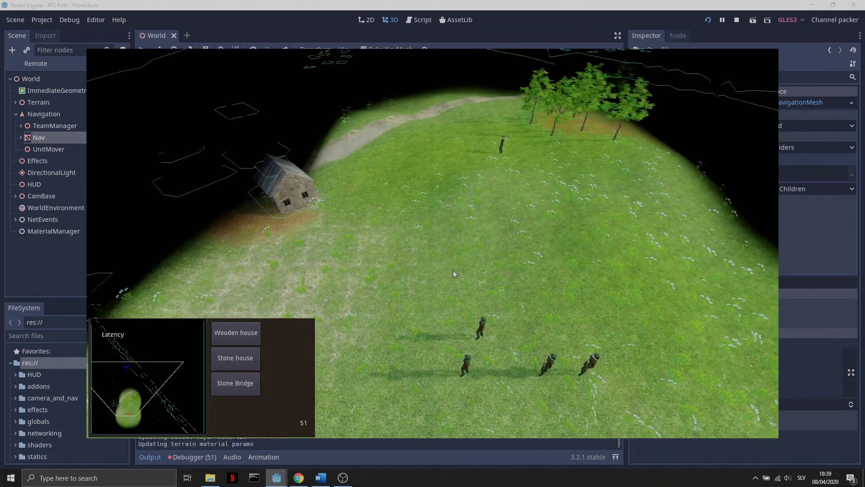
{"action": "left_click_drag", "start_coordinate": [285, 221], "coordinate": [585, 337]}
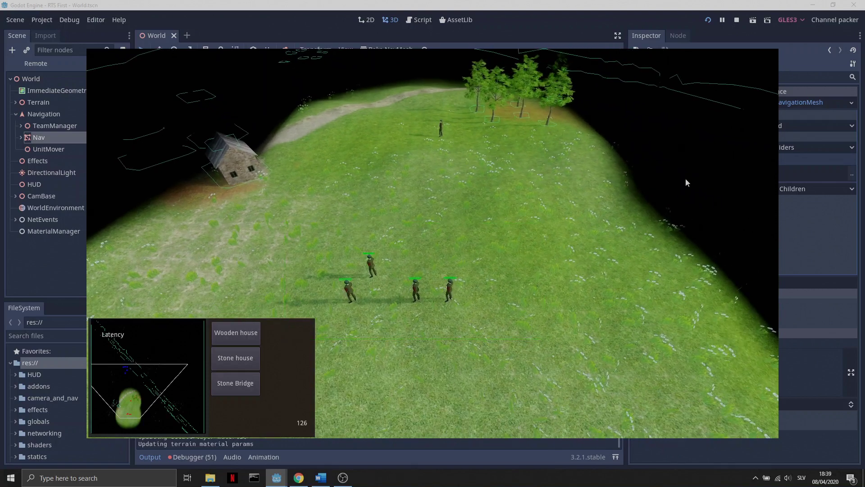
{"action": "right_click", "coordinate": [690, 147]}
{"action": "key", "text": "d"}
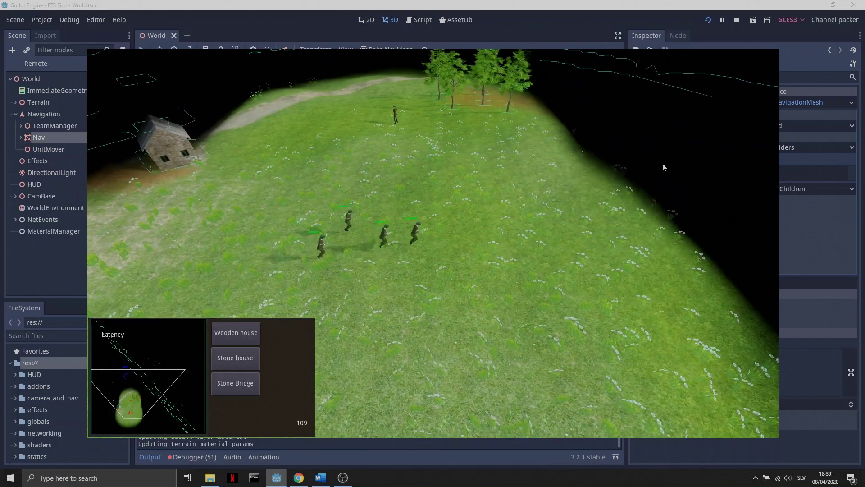
{"action": "left_click_drag", "start_coordinate": [295, 104], "coordinate": [477, 192]}
{"action": "right_click", "coordinate": [707, 145]}
{"action": "key", "text": "d"}
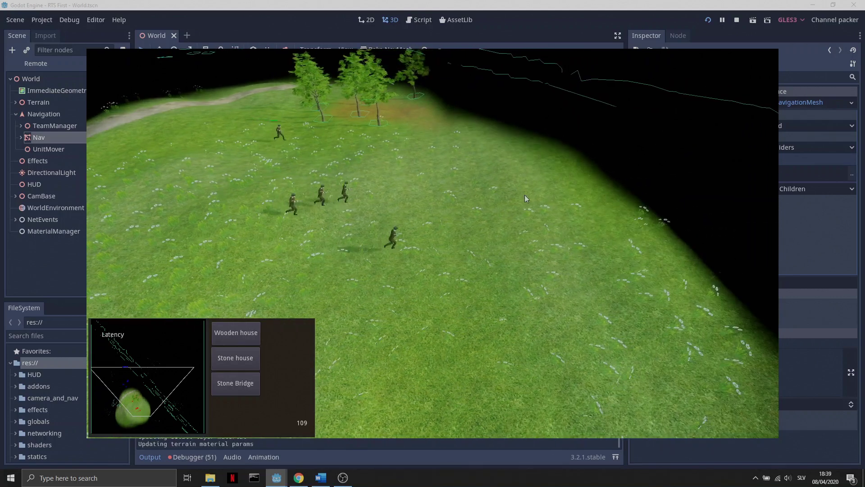
Step: Select the soldiers again, send them to the riverbank, and order them back across the grass towards the trees
{"action": "key", "text": "w"}
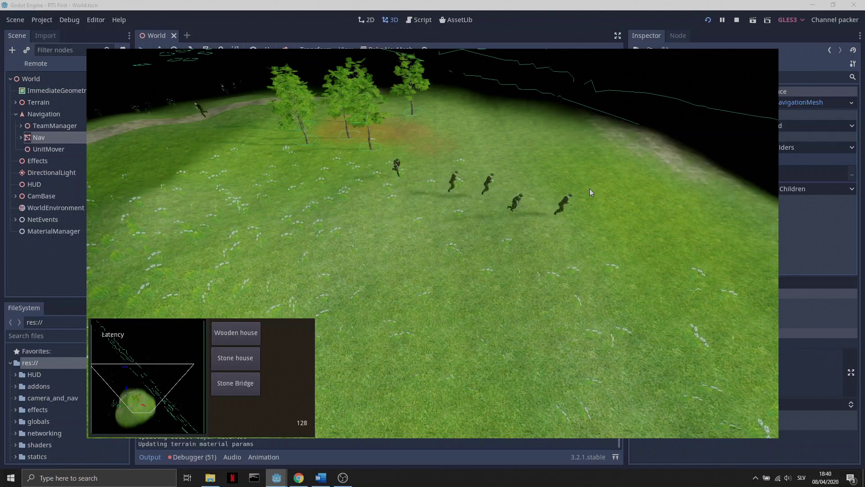
{"action": "key", "text": "w"}
{"action": "key", "text": "d"}
{"action": "mouse_move", "coordinate": [344, 137]}
{"action": "left_mouse_down"}
{"action": "mouse_move", "coordinate": [495, 253]}
{"action": "mouse_move", "coordinate": [577, 293]}
{"action": "left_mouse_up"}
{"action": "key", "text": "d"}
{"action": "right_click", "coordinate": [567, 164]}
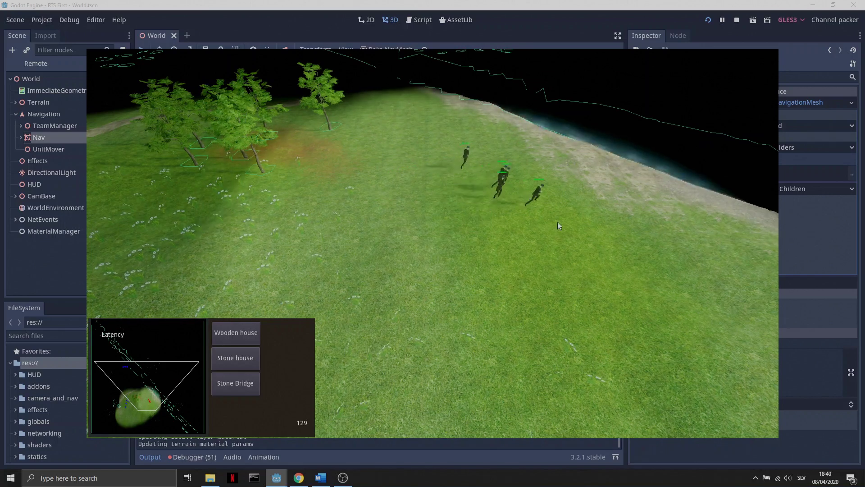
{"action": "key", "text": "d"}
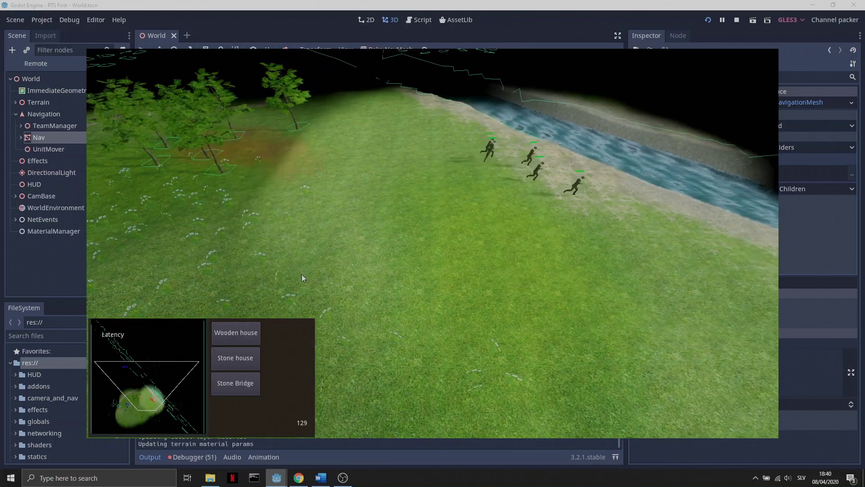
{"action": "right_click", "coordinate": [243, 232]}
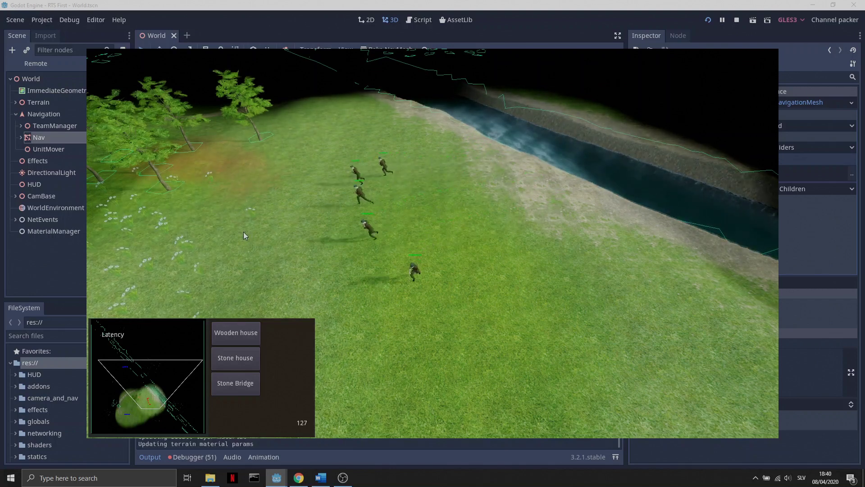
{"action": "key", "text": "a"}
{"action": "left_click", "coordinate": [244, 232]}
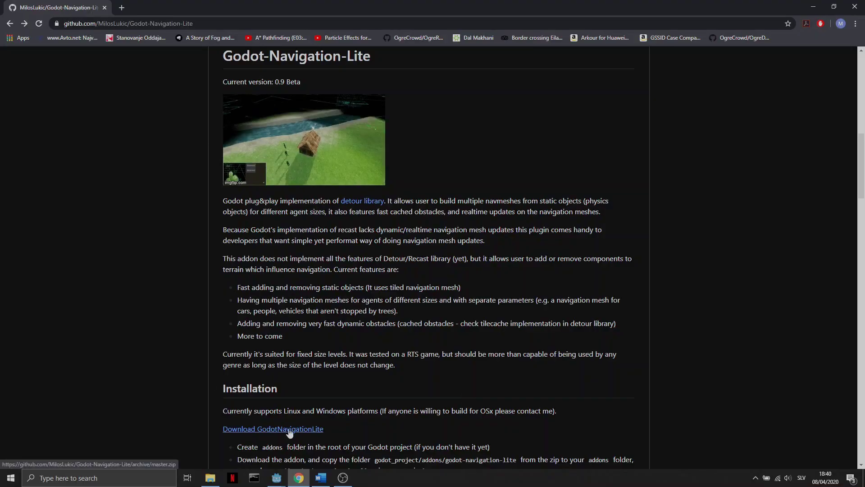
Step: Download the GodotNavigationLite zip from the GitHub page and open the archive in WinRAR, snapped to half the screen
{"action": "left_click", "coordinate": [290, 429]}
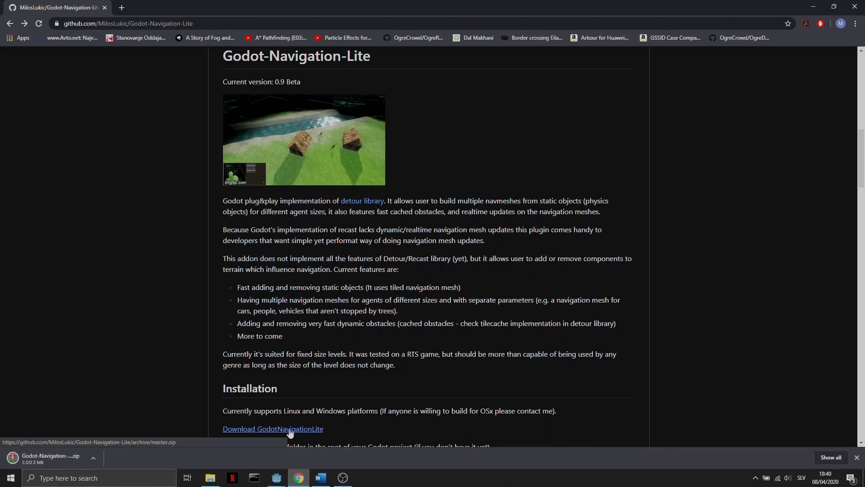
{"action": "left_click", "coordinate": [39, 459]}
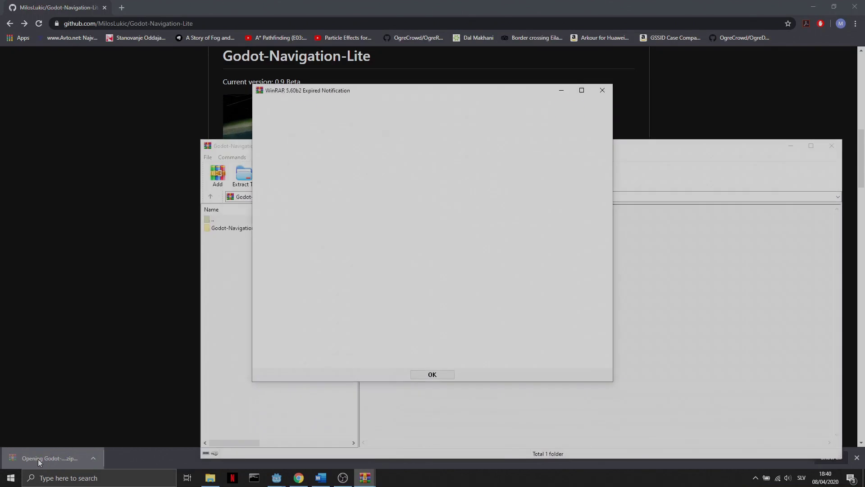
{"action": "left_click", "coordinate": [602, 90]}
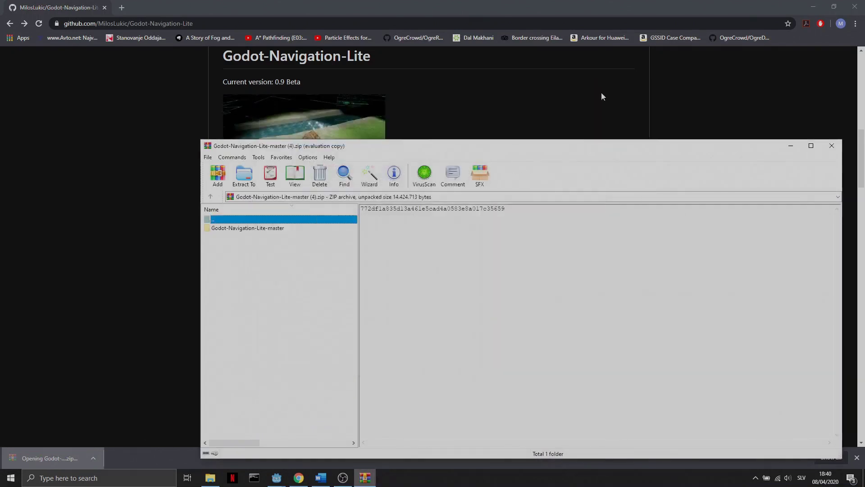
{"action": "left_click_drag", "start_coordinate": [391, 150], "coordinate": [864, 205]}
{"action": "left_click", "coordinate": [723, 263]}
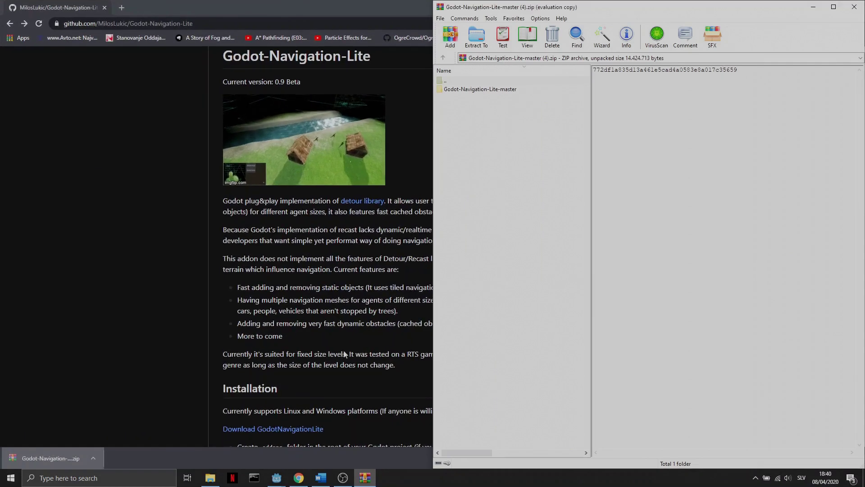
Step: Switch to Godot, show the project's root folder in File Explorer, and place that window beside the WinRAR archive
{"action": "mouse_move", "coordinate": [276, 476]}
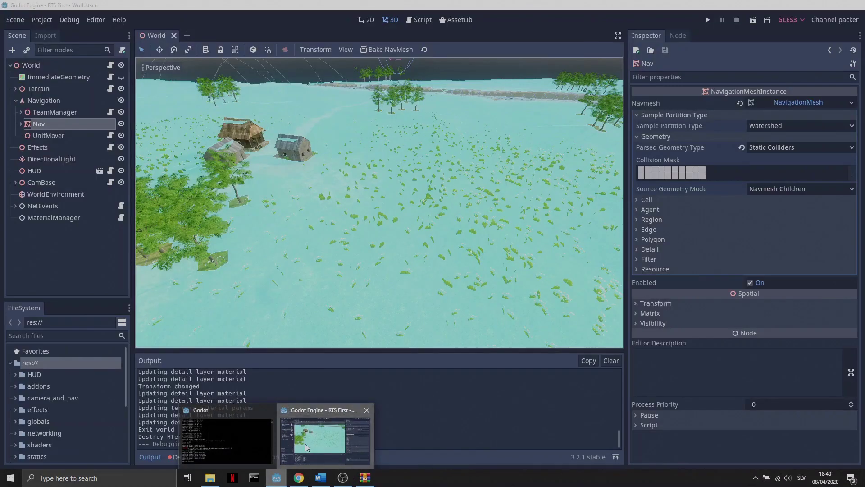
{"action": "left_click", "coordinate": [306, 447]}
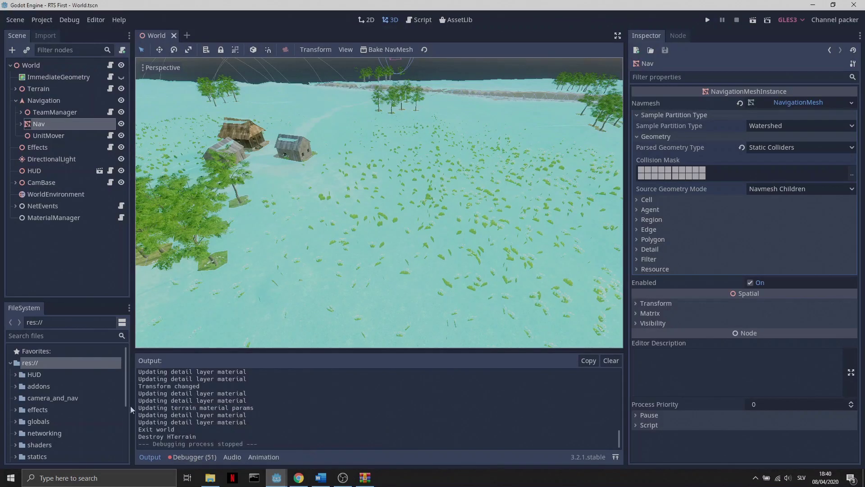
{"action": "left_click", "coordinate": [44, 385]}
{"action": "left_click", "coordinate": [32, 366]}
{"action": "right_click", "coordinate": [31, 365]}
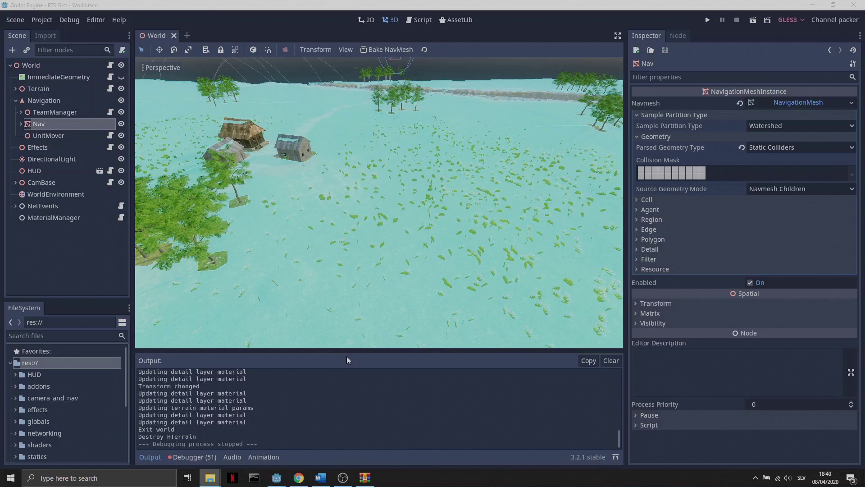
{"action": "left_click_drag", "start_coordinate": [375, 193], "coordinate": [0, 164]}
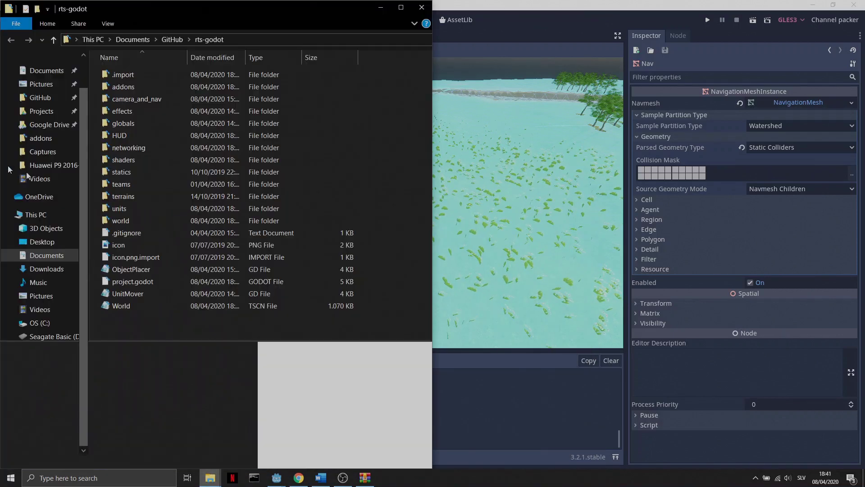
{"action": "left_click", "coordinate": [365, 474]}
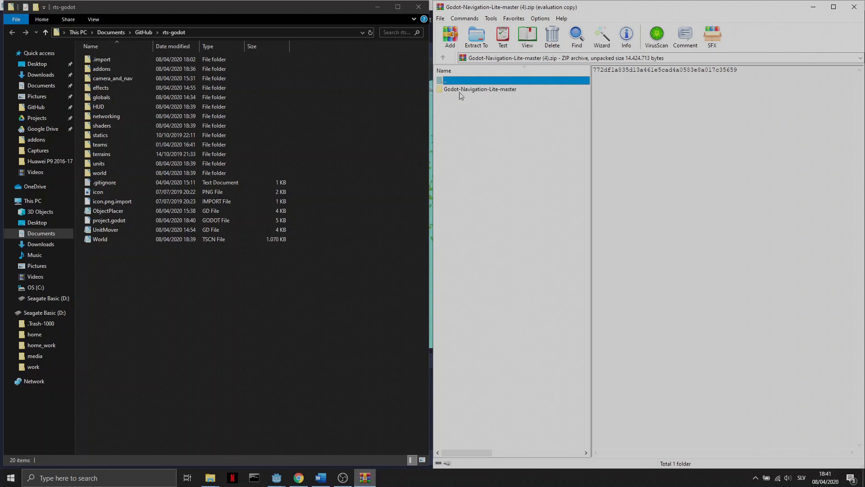
Step: Create a new folder in the rts-godot project root and delete it again
{"action": "left_click", "coordinate": [128, 68]}
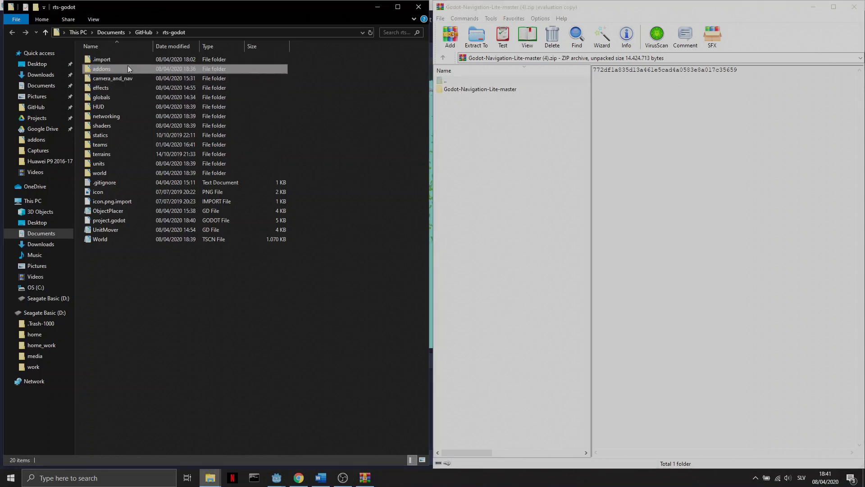
{"action": "right_click", "coordinate": [334, 93]}
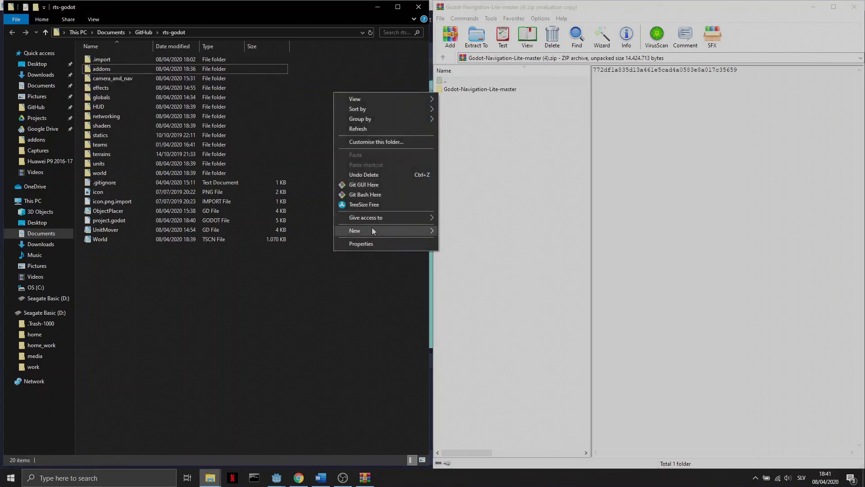
{"action": "mouse_move", "coordinate": [372, 229]}
{"action": "left_click", "coordinate": [464, 232]}
{"action": "type", "text": "addons"}
{"action": "key", "text": "Return"}
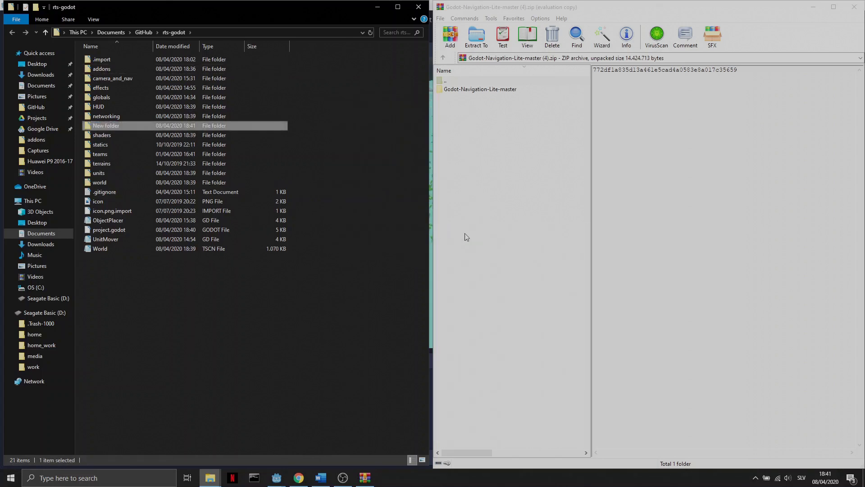
{"action": "key", "text": "Delete"}
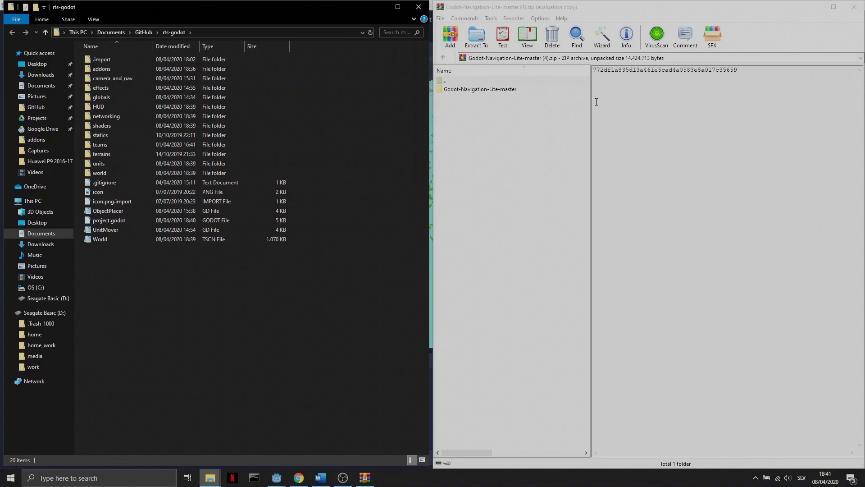
Step: Copy the godot-navigation-lite folder from the archive's godot_project/addons into the rts-godot project's addons folder
{"action": "double_click", "coordinate": [469, 90]}
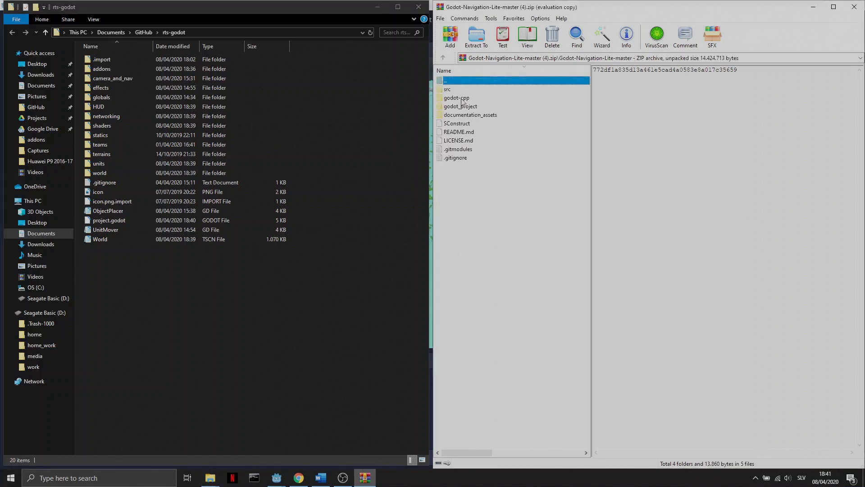
{"action": "double_click", "coordinate": [467, 107]}
{"action": "double_click", "coordinate": [453, 89]}
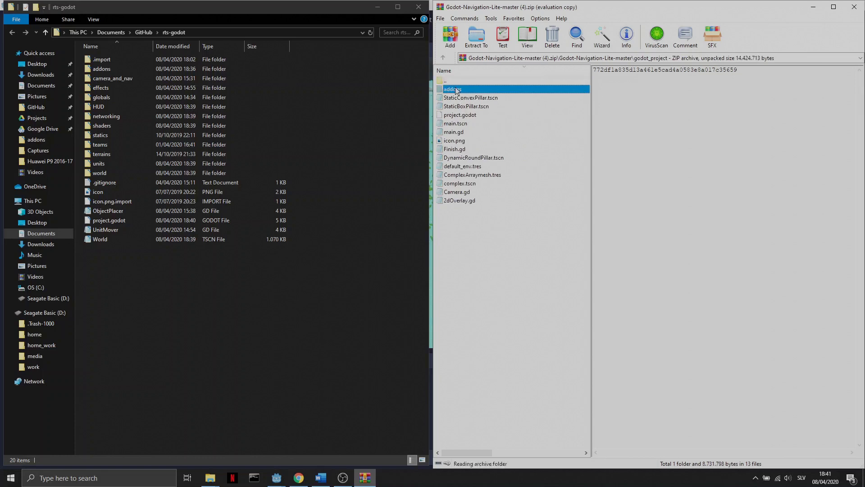
{"action": "double_click", "coordinate": [124, 67]}
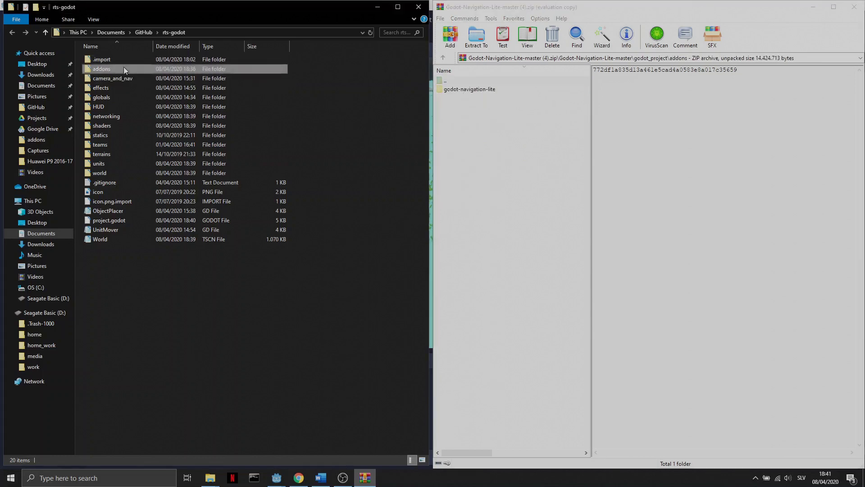
{"action": "left_click_drag", "start_coordinate": [466, 89], "coordinate": [152, 122]}
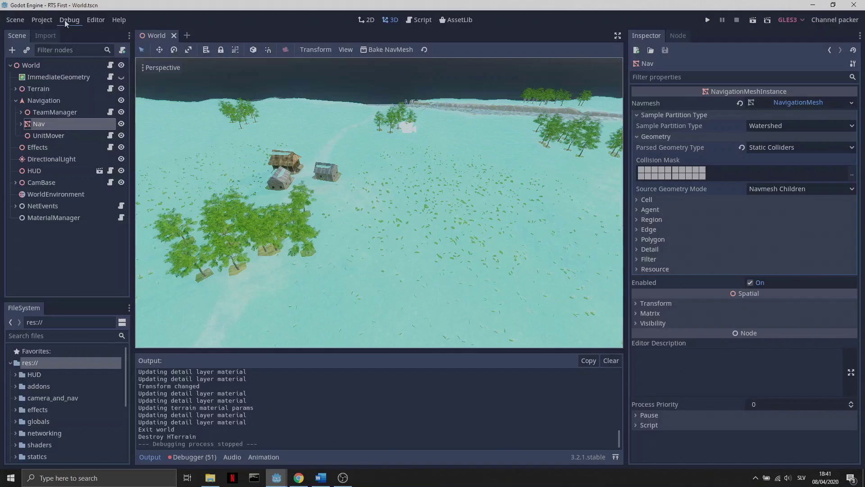
Step: Activate the GodotNavigationLite plugin in the project settings and close the settings
{"action": "left_click", "coordinate": [67, 20]}
{"action": "mouse_move", "coordinate": [89, 23]}
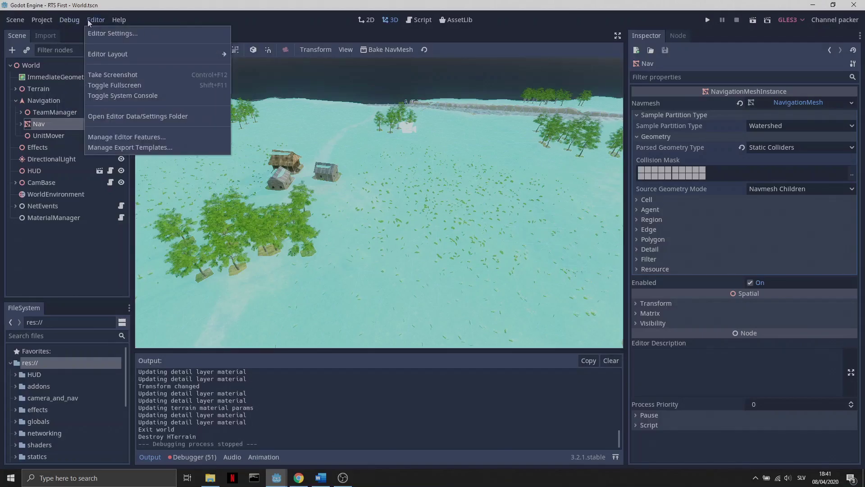
{"action": "mouse_move", "coordinate": [44, 19]}
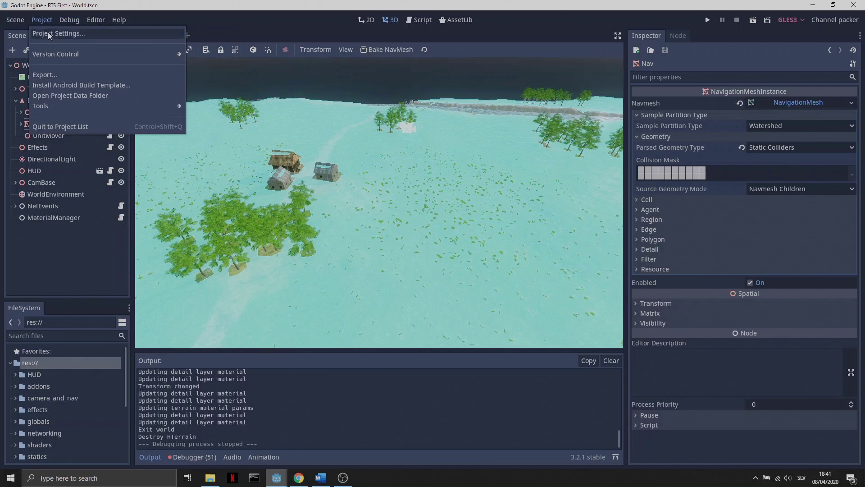
{"action": "left_click", "coordinate": [63, 34]}
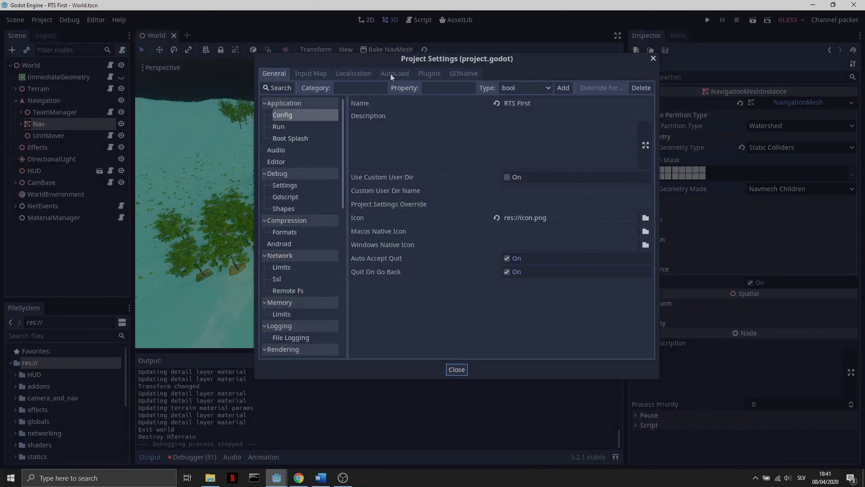
{"action": "left_click", "coordinate": [429, 74]}
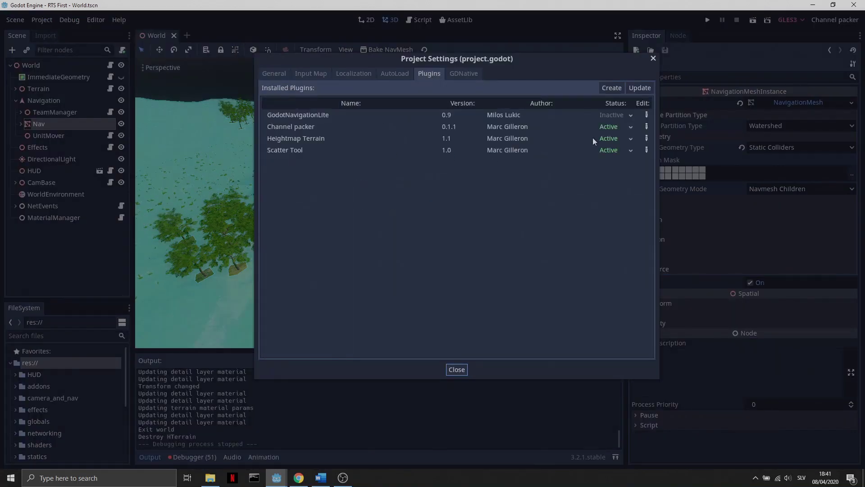
{"action": "left_click", "coordinate": [613, 116]}
{"action": "left_click", "coordinate": [612, 137]}
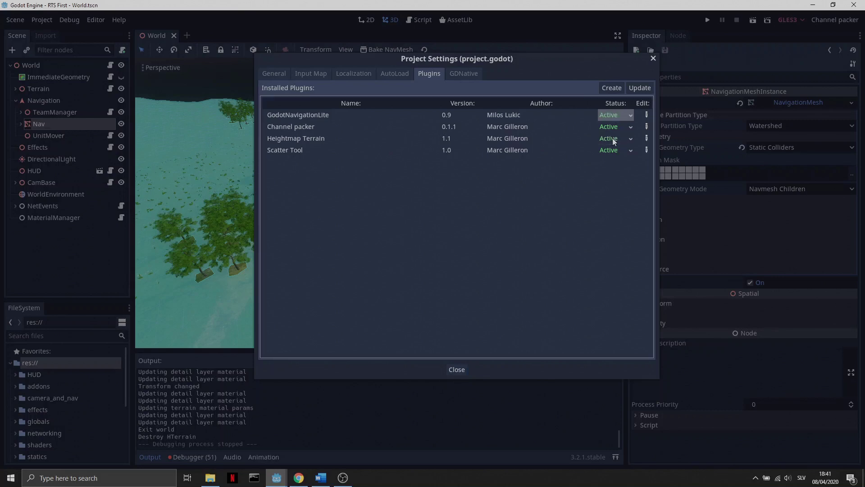
{"action": "left_click", "coordinate": [457, 370]}
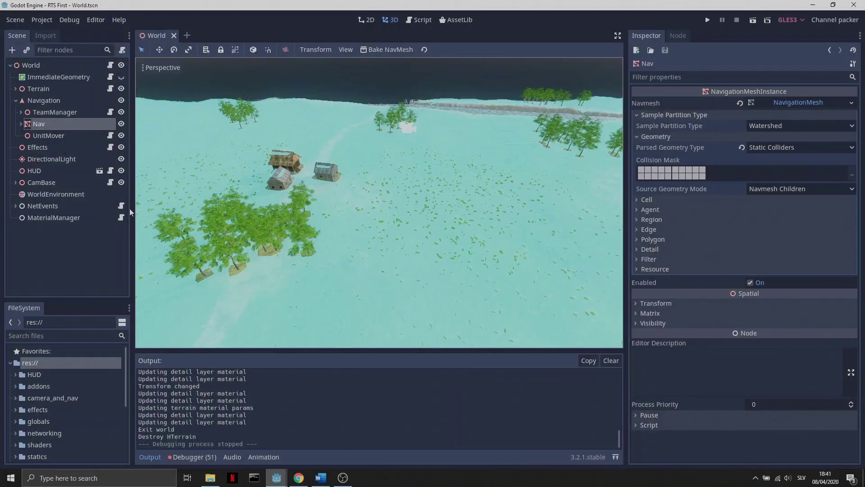
Step: Change the type of the Navigation node to DetourNavigation
{"action": "left_click", "coordinate": [51, 100]}
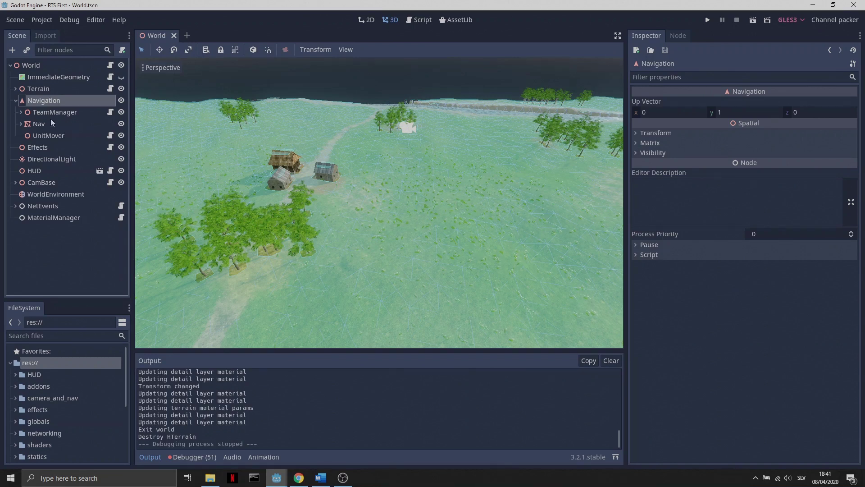
{"action": "right_click", "coordinate": [65, 100]}
{"action": "left_click", "coordinate": [113, 183]}
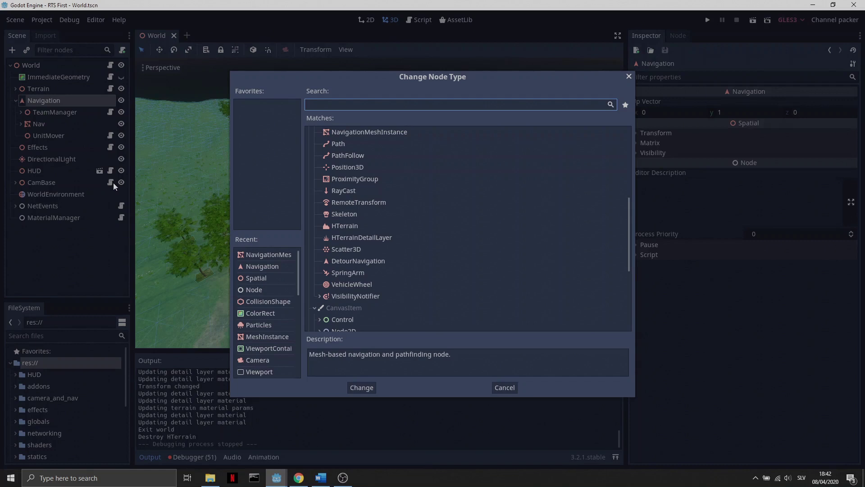
{"action": "type", "text": "detour"}
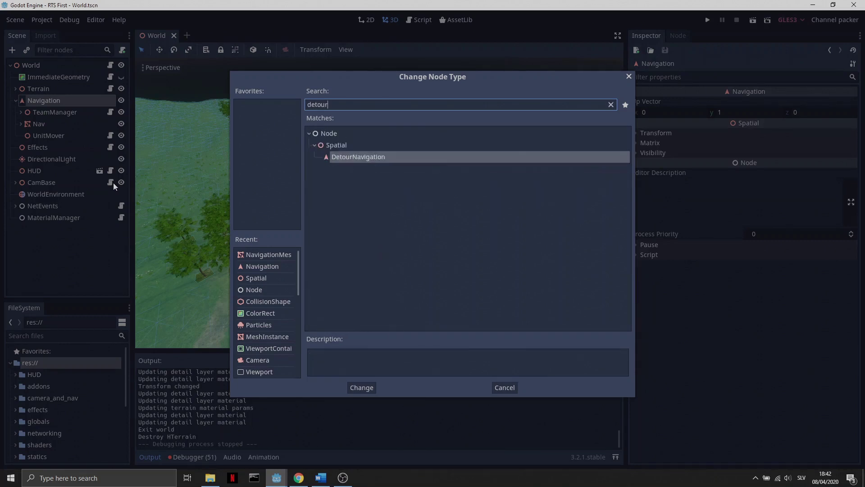
{"action": "key", "text": "Return"}
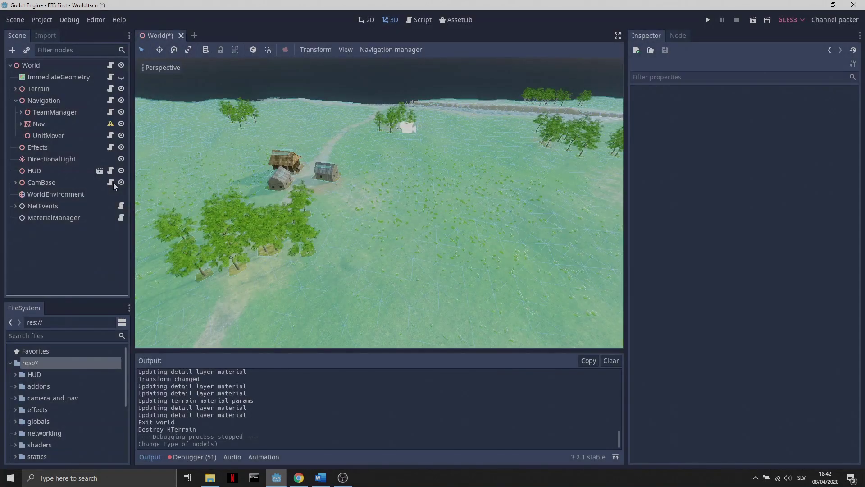
Step: Change the type of the Nav node under Navigation to Spatial
{"action": "right_click", "coordinate": [42, 124]}
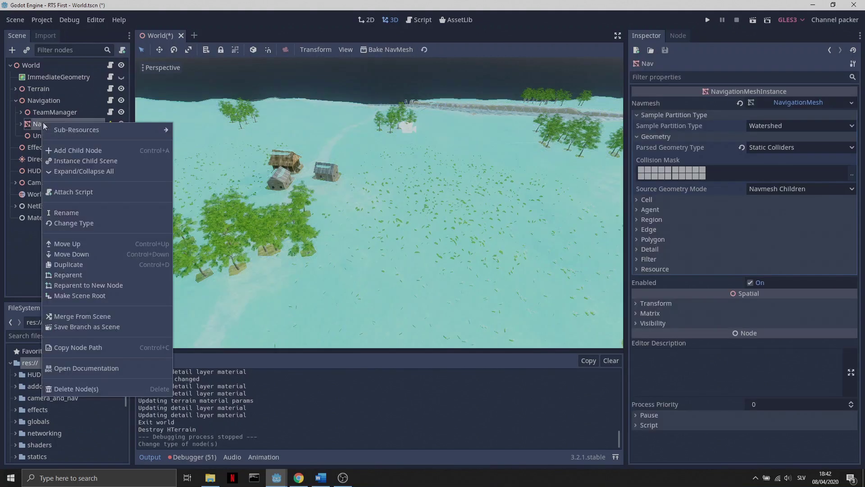
{"action": "left_click", "coordinate": [101, 223]}
{"action": "type", "text": "spatia"}
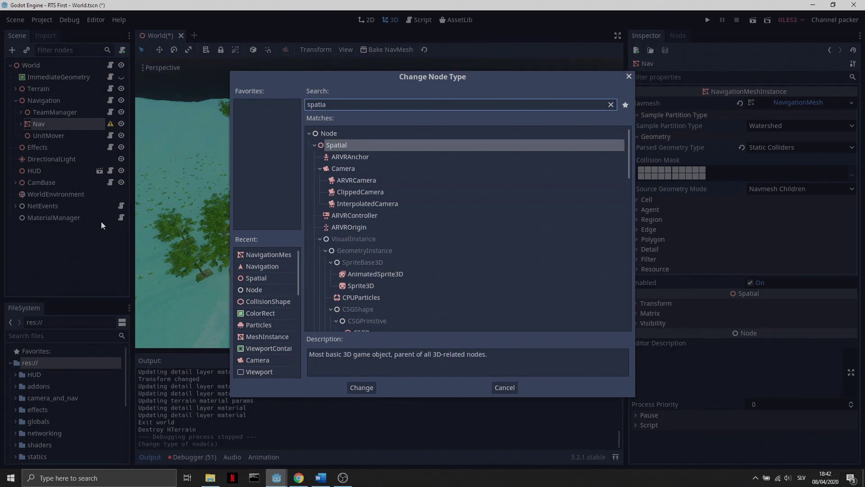
{"action": "key", "text": "Return"}
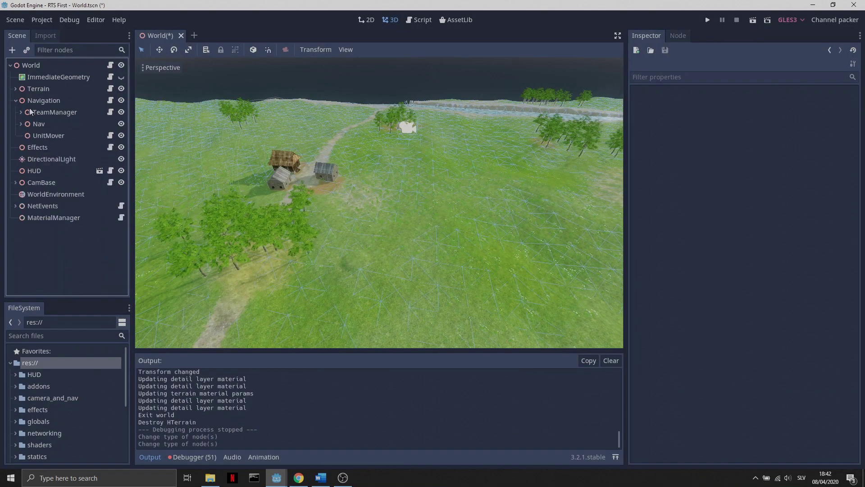
Step: Add a DetourNavigationMesh child to the Navigation node using the addon's navigation manager
{"action": "left_click", "coordinate": [43, 100]}
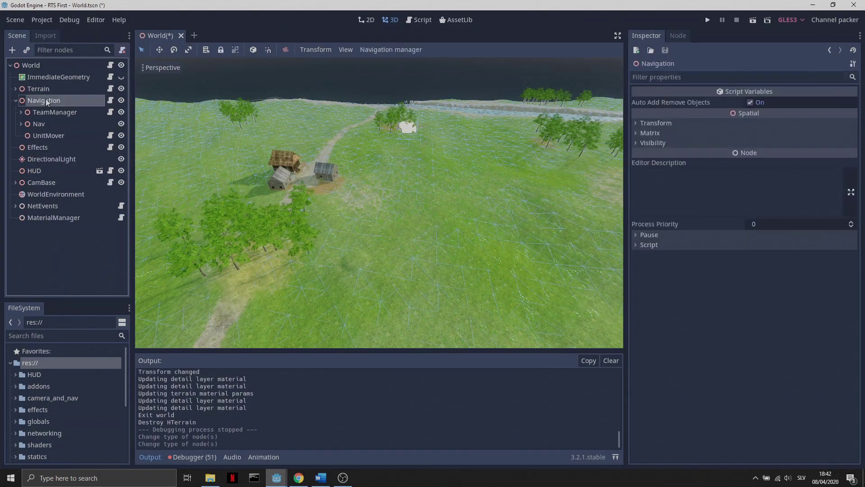
{"action": "left_click", "coordinate": [387, 50]}
{"action": "left_click", "coordinate": [398, 62]}
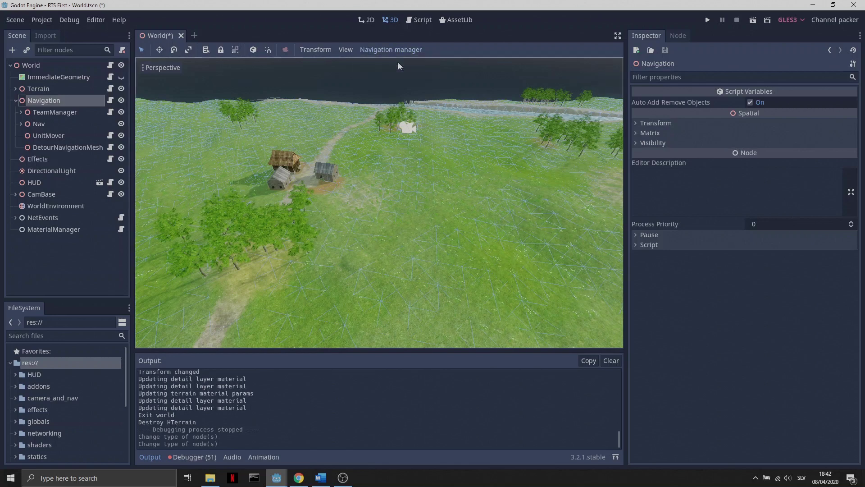
Step: Bake the navmesh of the DetourNavigationMesh node and inspect it around the houses and trees
{"action": "left_click", "coordinate": [87, 149]}
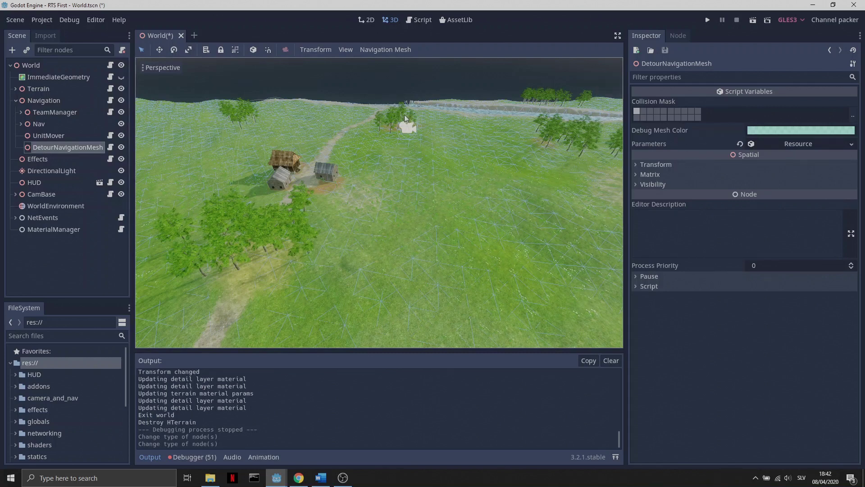
{"action": "left_click", "coordinate": [375, 50]}
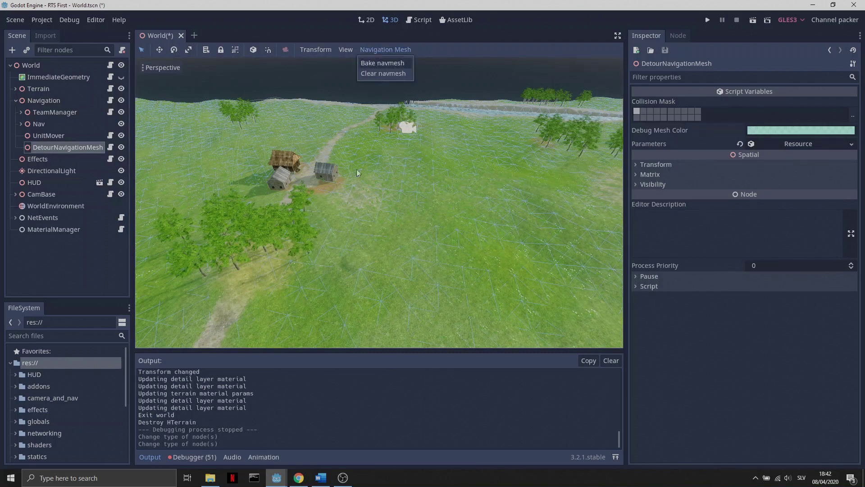
{"action": "middle_click_drag", "start_coordinate": [322, 180], "coordinate": [350, 179]}
{"action": "scroll", "coordinate": [350, 178], "scroll_direction": "up", "scroll_amount": 5}
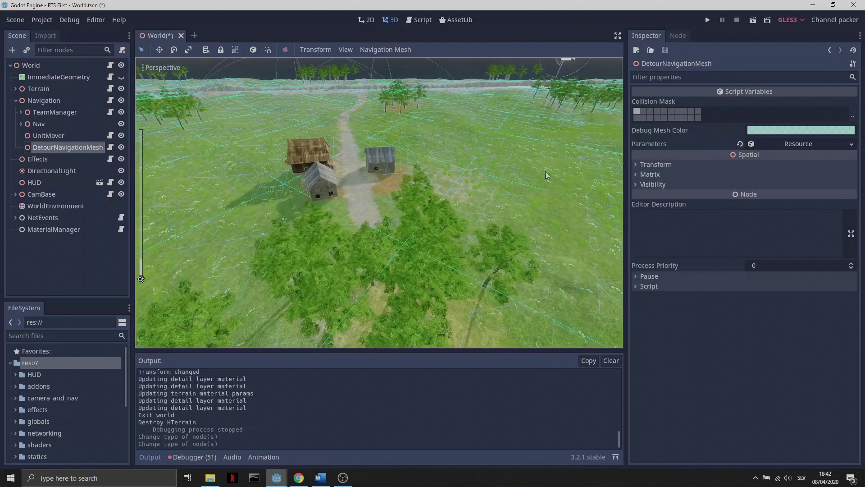
Step: Enable layers 2 and 3 in the DetourNavigationMesh's collision mask, in addition to layer 1
{"action": "left_click", "coordinate": [644, 111]}
{"action": "left_click", "coordinate": [650, 111]}
{"action": "scroll", "coordinate": [440, 206], "scroll_direction": "down", "scroll_amount": 3}
{"action": "scroll", "coordinate": [439, 205], "scroll_direction": "down", "scroll_amount": 4}
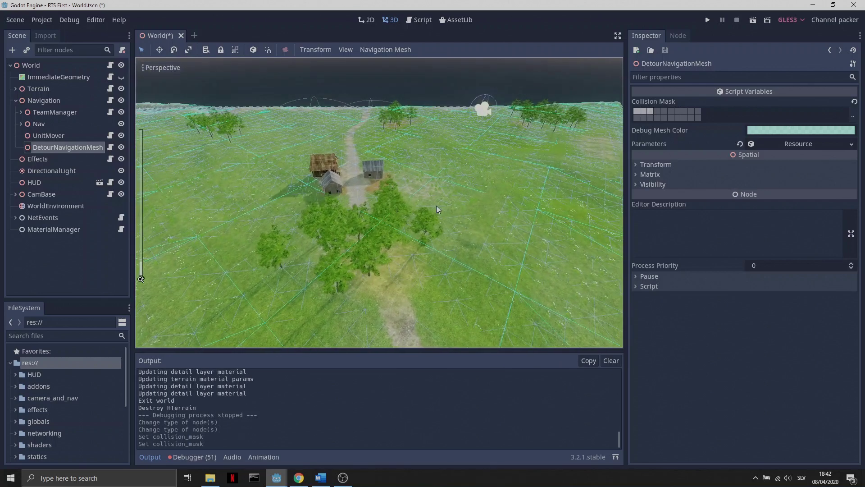
Step: Expand the DetourNavigationMesh's parameters resource and bake its navmesh again with the new collision mask
{"action": "left_click", "coordinate": [801, 143]}
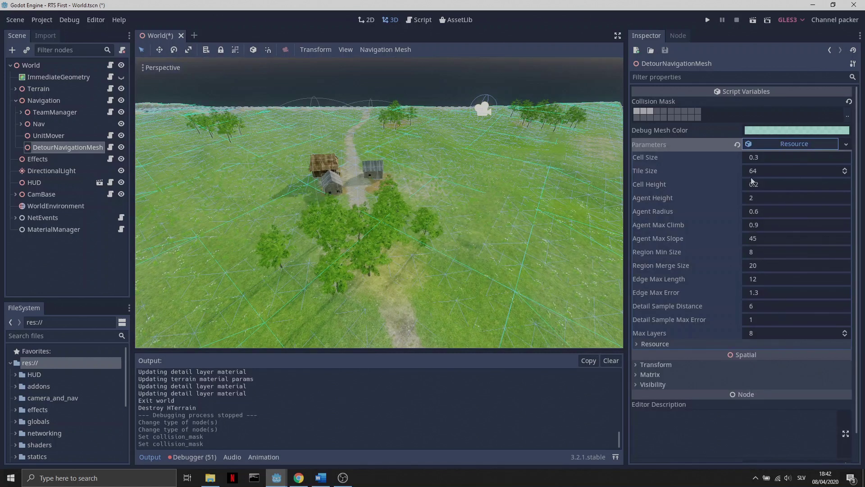
{"action": "left_click", "coordinate": [381, 49]}
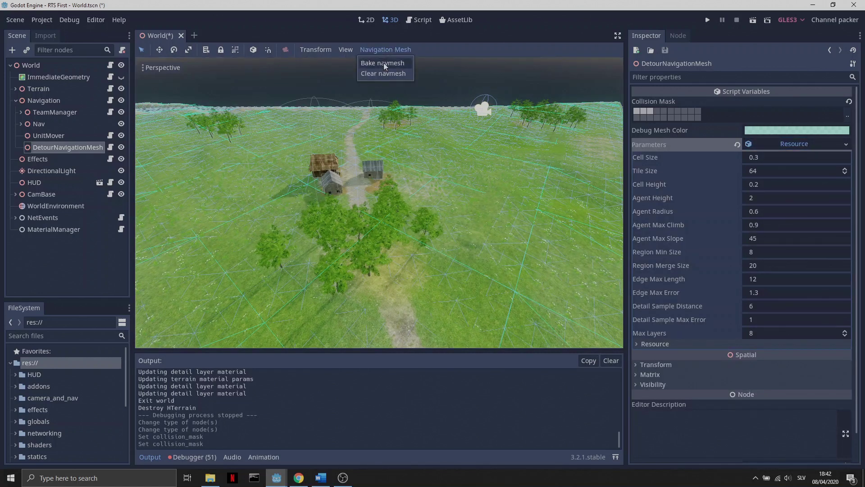
{"action": "left_click", "coordinate": [454, 226]}
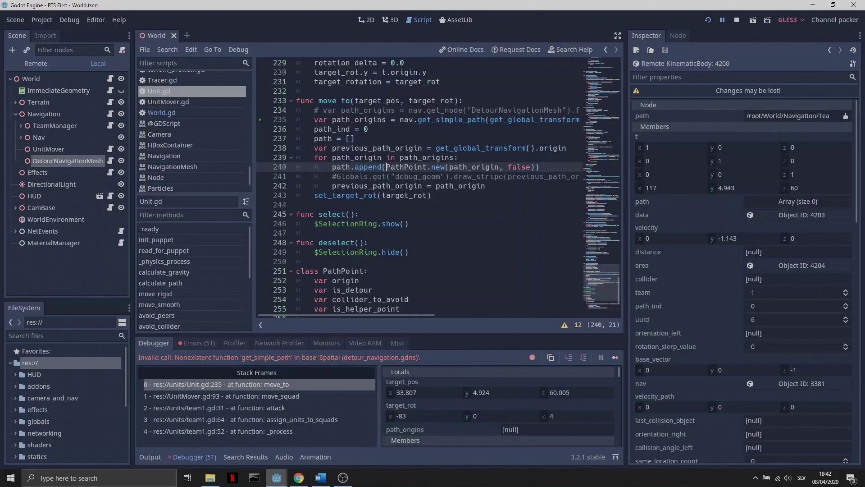
Step: Search all project files for get_simple_path and go to the call in Unit.gd
{"action": "key", "text": "ctrl+f"}
{"action": "key", "text": "ctrl+shift+f"}
{"action": "type", "text": "ge"}
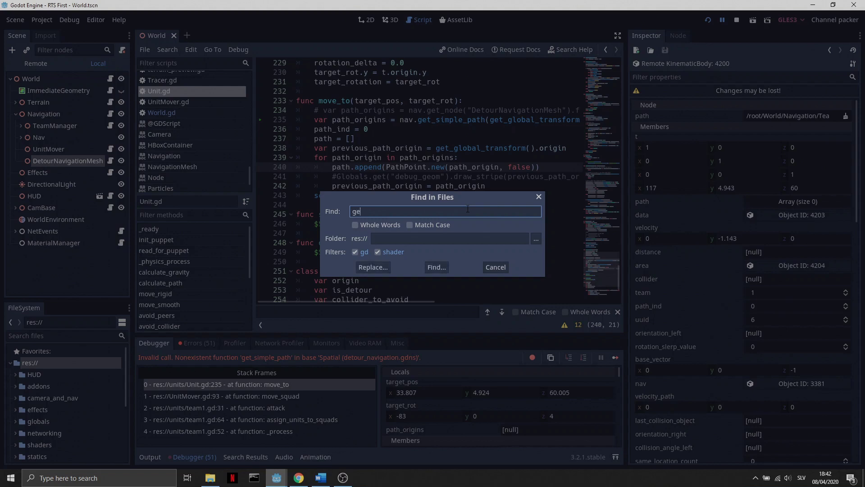
{"action": "type", "text": "t_simple_path"}
{"action": "key", "text": "Return"}
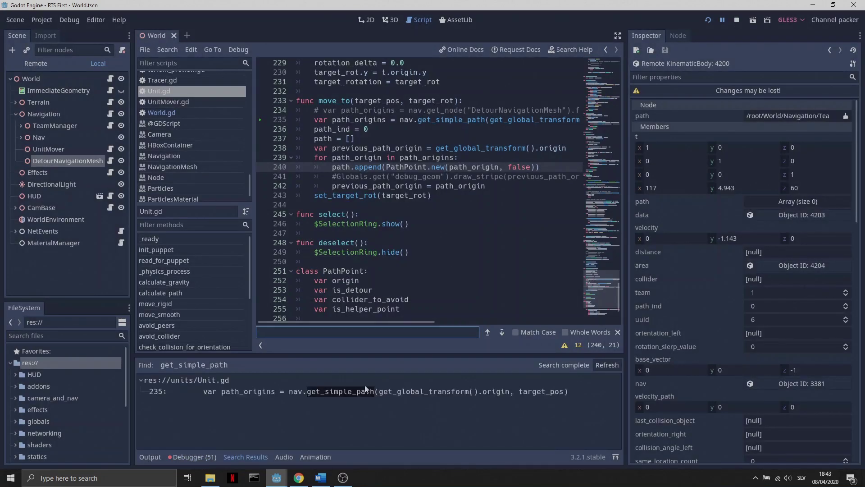
{"action": "left_click", "coordinate": [365, 390]}
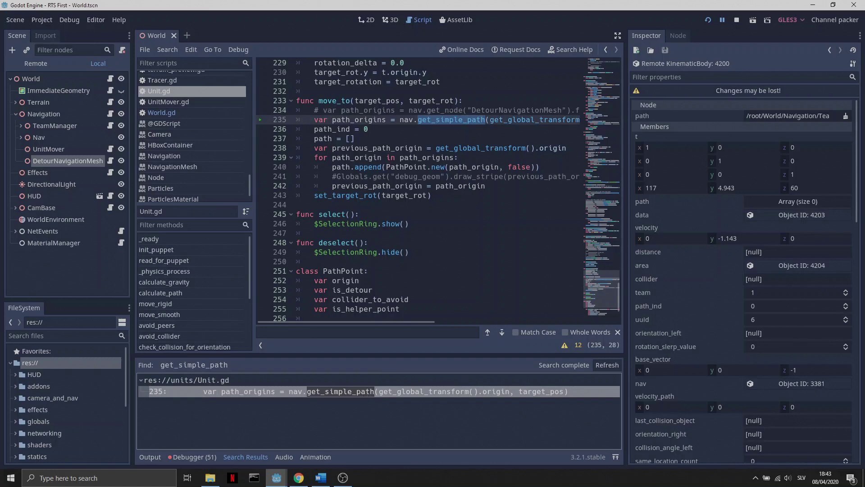
Step: In move_to, comment out the get_simple_path line and uncomment the line above it that uses the DetourNavigationMesh node
{"action": "left_click", "coordinate": [391, 120]}
{"action": "key", "text": "ctrl+k"}
{"action": "key", "text": "Up"}
{"action": "key", "text": "ctrl+k"}
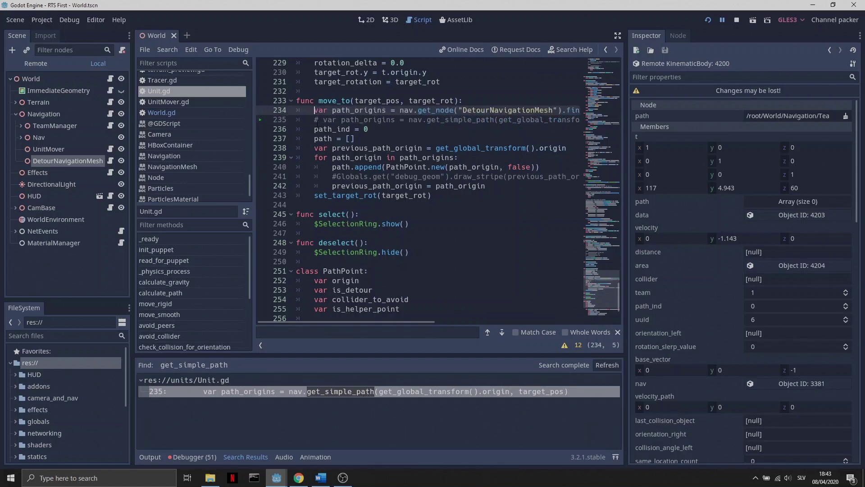
Step: Examine the path_origins line in move_to, including the DetourNavigationMesh node reference and the find_path arguments
{"action": "scroll", "coordinate": [435, 119], "scroll_direction": "up", "scroll_amount": 2}
{"action": "scroll", "coordinate": [433, 132], "scroll_direction": "up", "scroll_amount": 1}
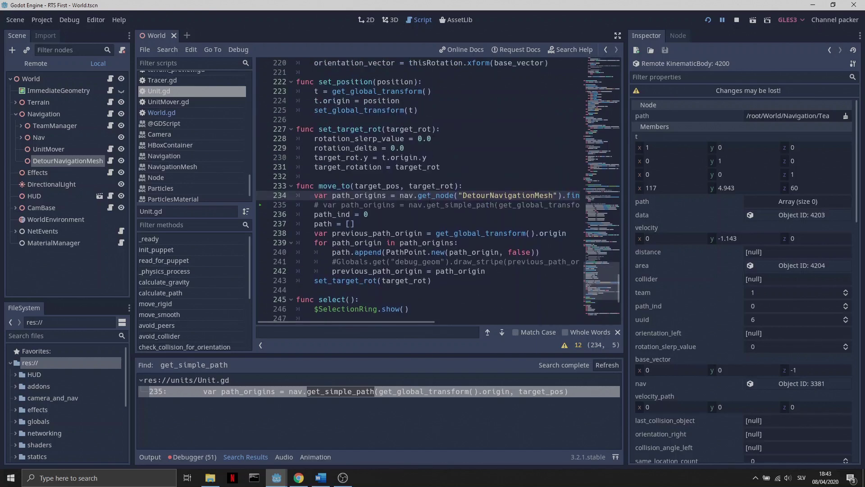
{"action": "left_click_drag", "start_coordinate": [369, 322], "coordinate": [408, 322]}
{"action": "left_click_drag", "start_coordinate": [320, 195], "coordinate": [434, 195]}
{"action": "double_click", "coordinate": [452, 195]}
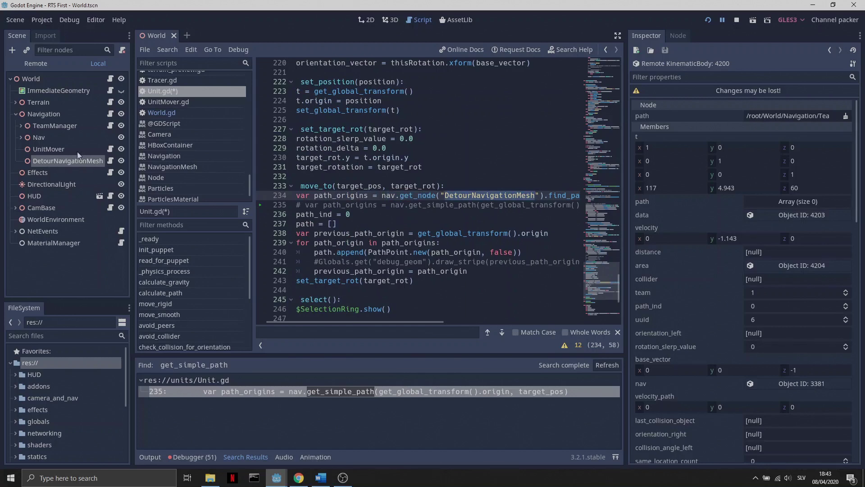
{"action": "left_click", "coordinate": [521, 195]}
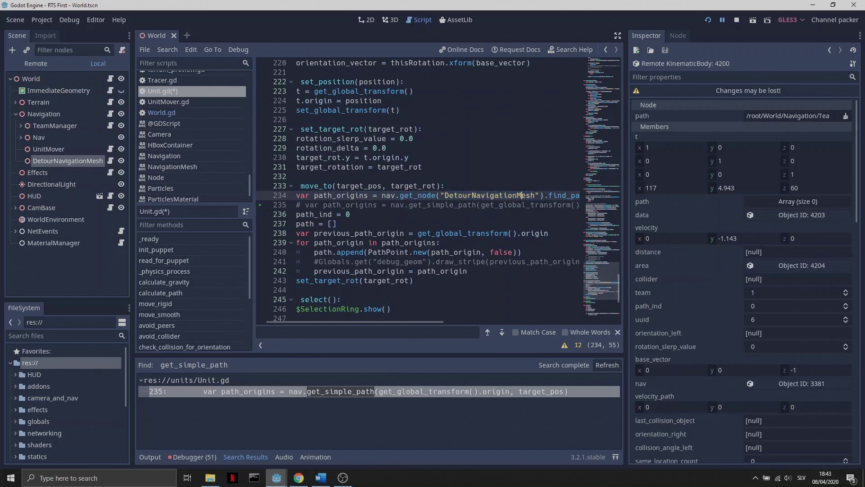
{"action": "left_click_drag", "start_coordinate": [424, 322], "coordinate": [532, 317]}
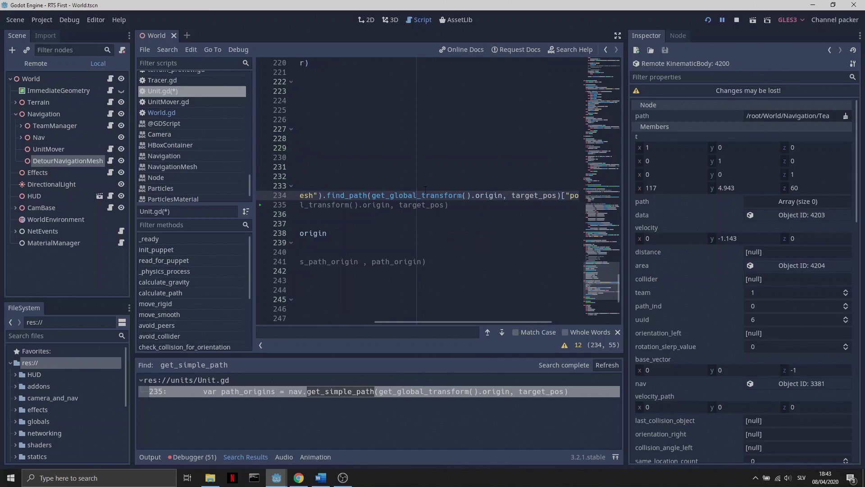
{"action": "left_click", "coordinate": [557, 195]}
{"action": "left_click_drag", "start_coordinate": [552, 195], "coordinate": [513, 195]}
{"action": "left_click", "coordinate": [513, 214]}
Step: Restart the game, select the group of four soldiers, and order them to move toward the stone house to test pathfinding
{"action": "left_click", "coordinate": [736, 19]}
{"action": "left_click", "coordinate": [705, 19]}
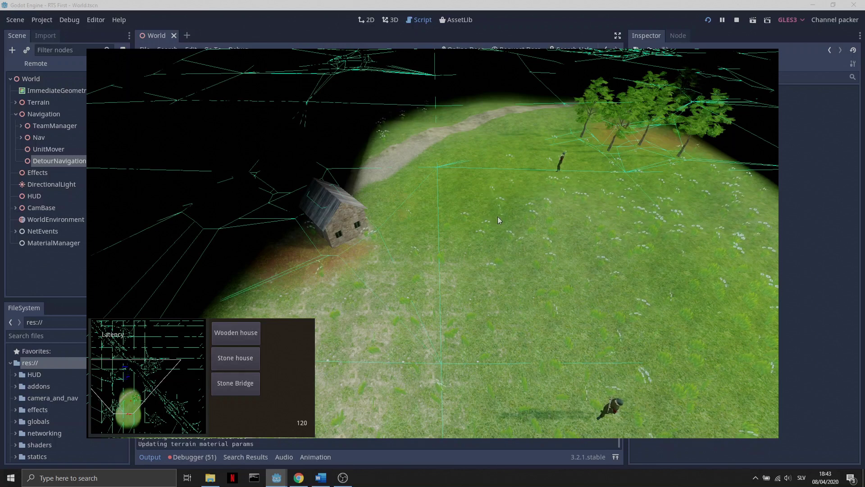
{"action": "middle_click_drag", "start_coordinate": [488, 200], "coordinate": [477, 181]}
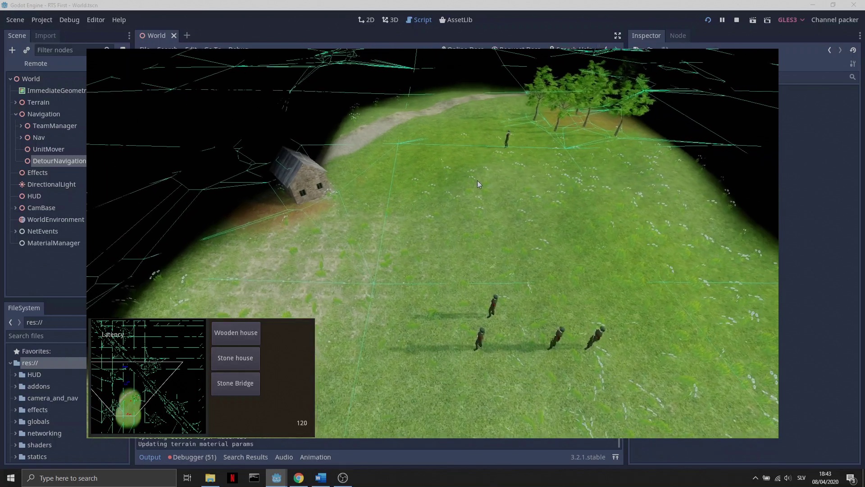
{"action": "left_click_drag", "start_coordinate": [404, 231], "coordinate": [613, 374]}
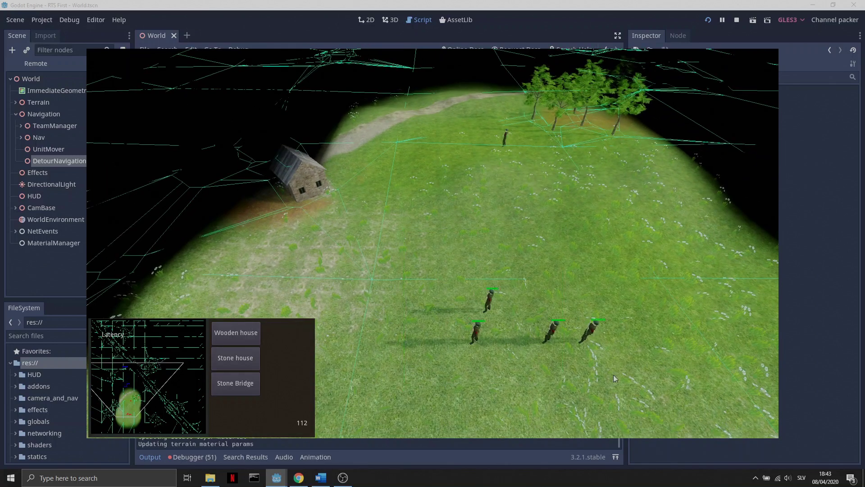
{"action": "right_click", "coordinate": [395, 222]}
{"action": "key", "text": "w"}
{"action": "key", "text": "a"}
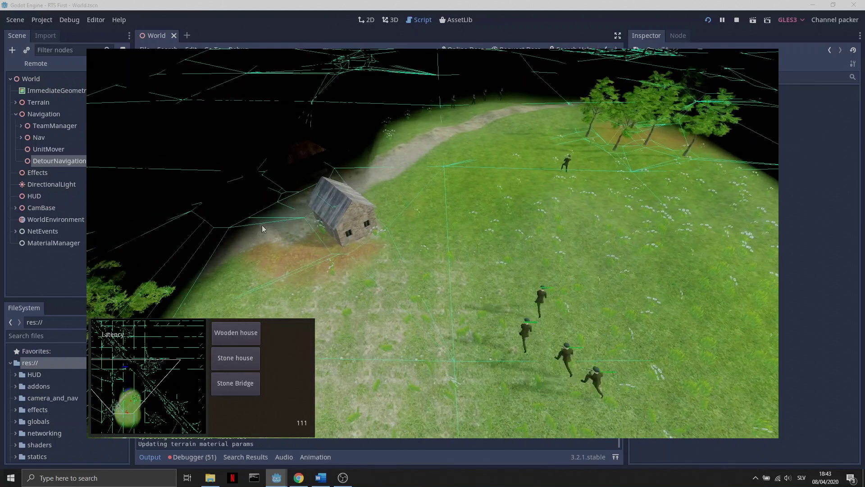
{"action": "right_click_drag", "start_coordinate": [261, 227], "coordinate": [314, 230]}
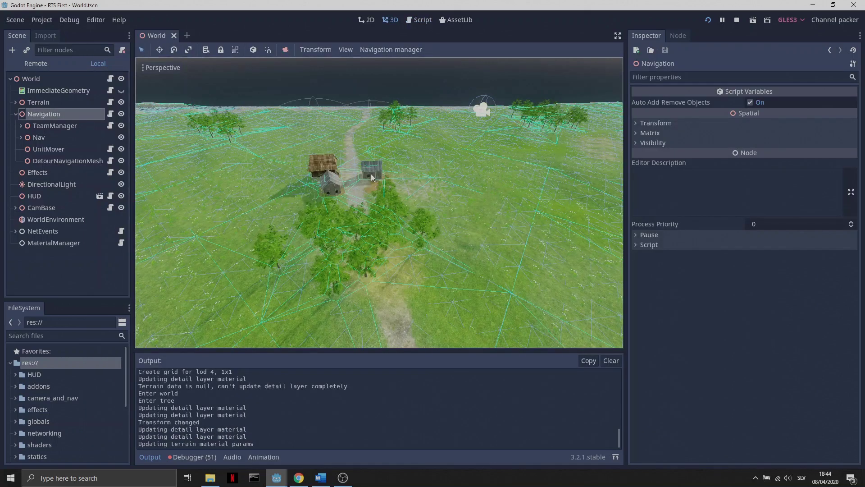
Step: Delete the Building2 stone house from the World scene while the game is running
{"action": "left_click", "coordinate": [371, 174]}
{"action": "middle_click_drag", "start_coordinate": [383, 186], "coordinate": [359, 204]}
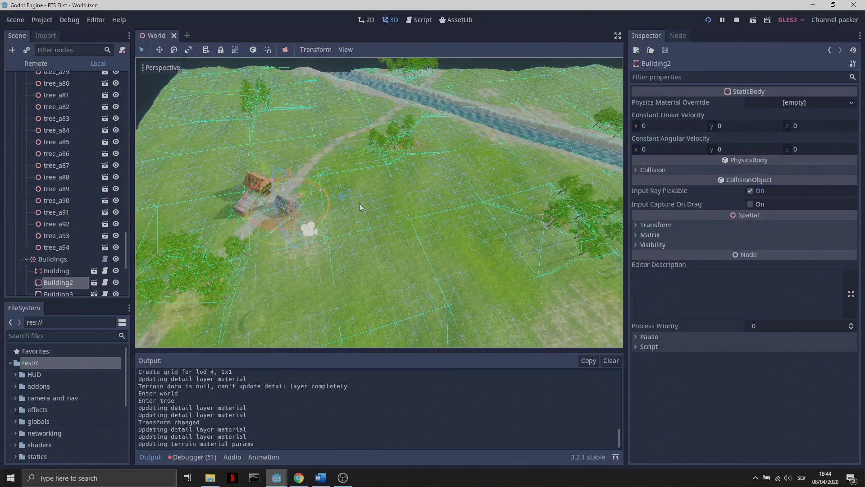
{"action": "key", "text": "Delete"}
{"action": "left_click", "coordinate": [409, 247]}
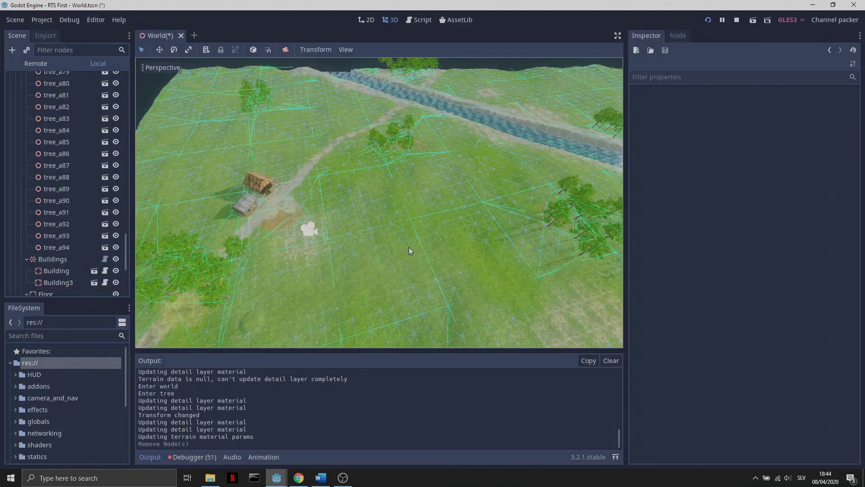
Step: Switch to the running RTS First game and move its view to the village to check the live scene change
{"action": "key", "text": "alt+Tab"}
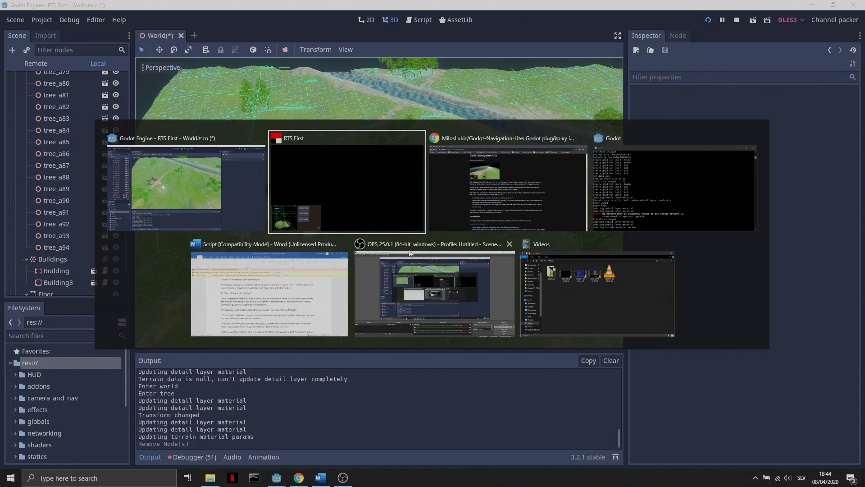
{"action": "left_click", "coordinate": [365, 187]}
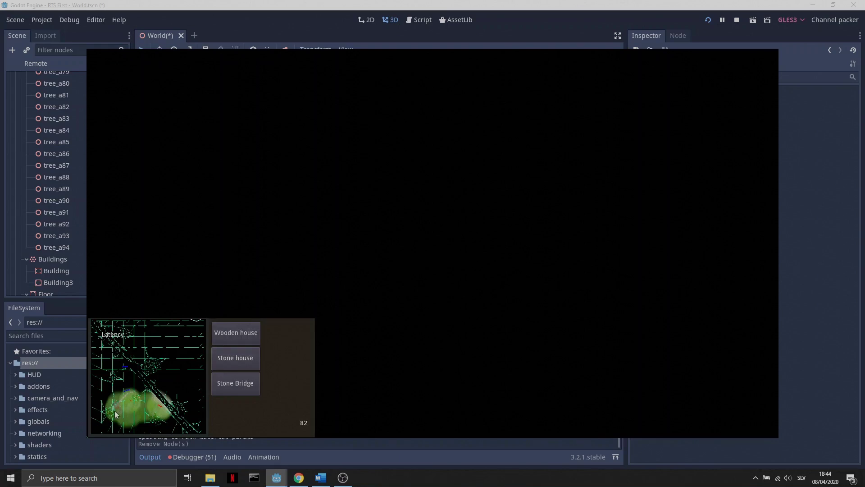
{"action": "left_click", "coordinate": [115, 414]}
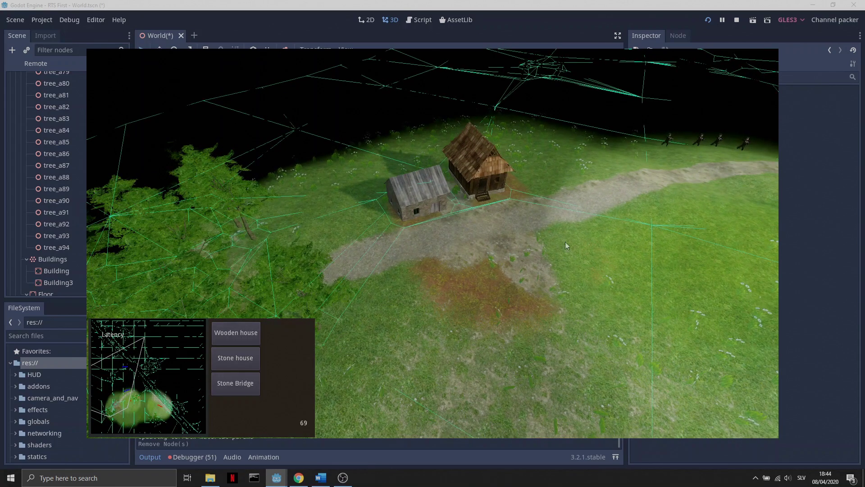
Step: Undo the deletion of Building2 in the editor and check the village in the running game again
{"action": "key", "text": "alt+Tab"}
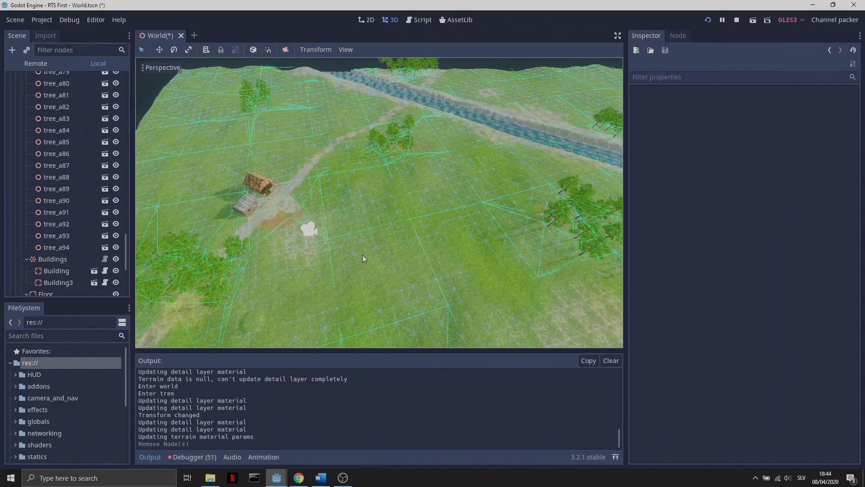
{"action": "key", "text": "ctrl+z"}
{"action": "key", "text": "alt+Tab"}
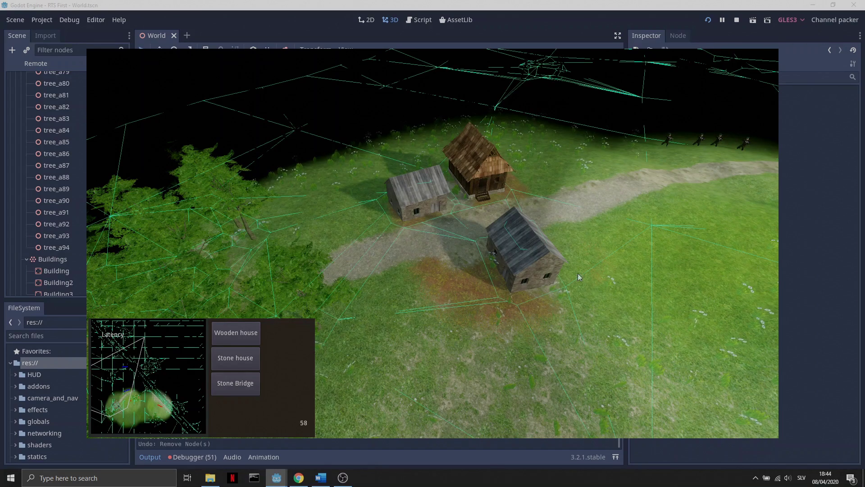
{"action": "key", "text": "d"}
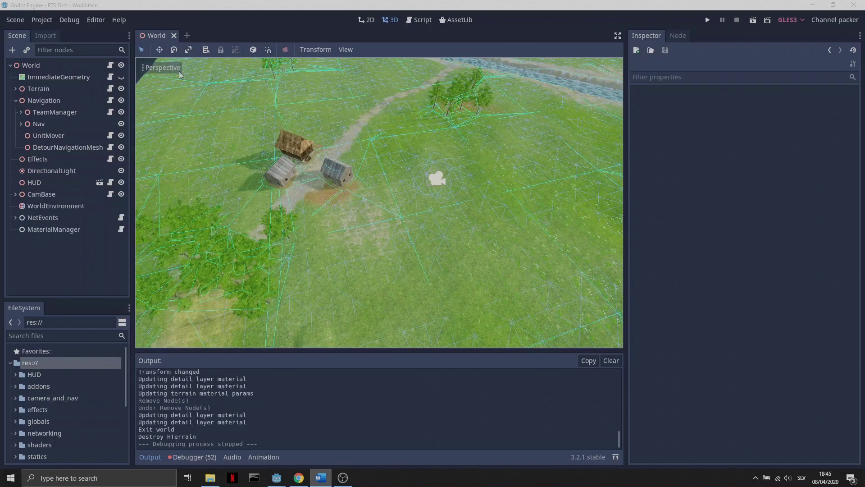
{"action": "left_click", "coordinate": [73, 22]}
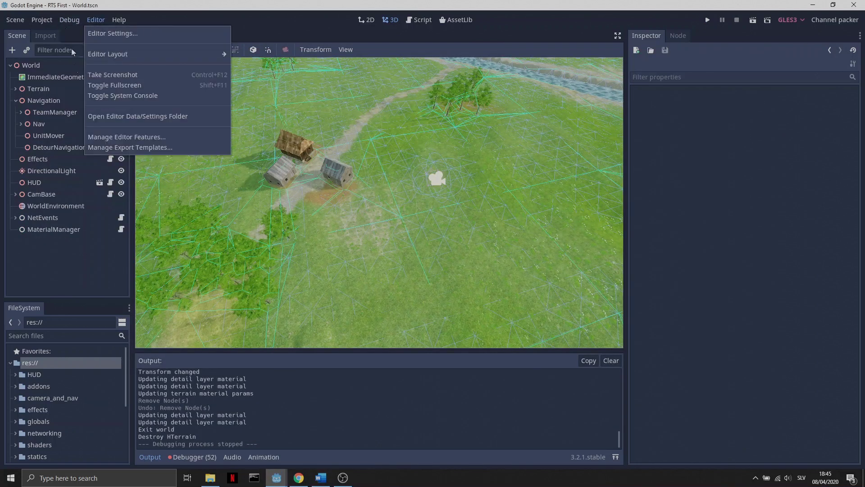
{"action": "left_click", "coordinate": [87, 75]}
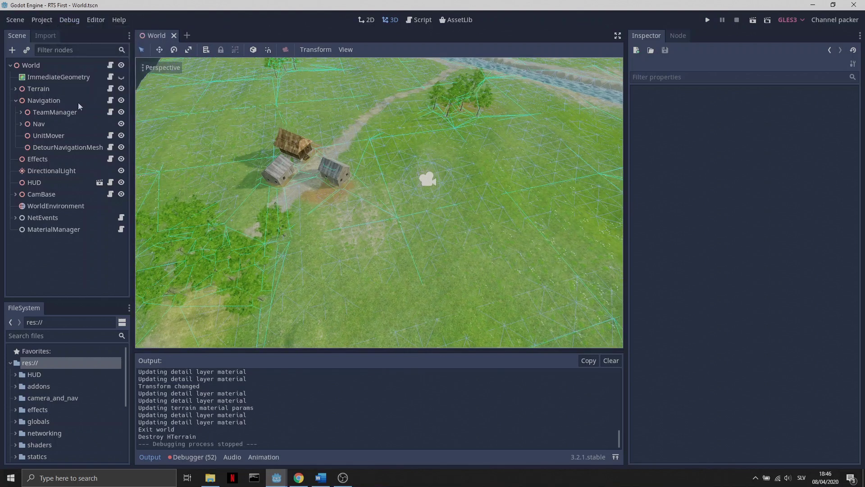
Step: Create a cached navmesh under the Navigation node with the Navigation manager
{"action": "left_click", "coordinate": [41, 100]}
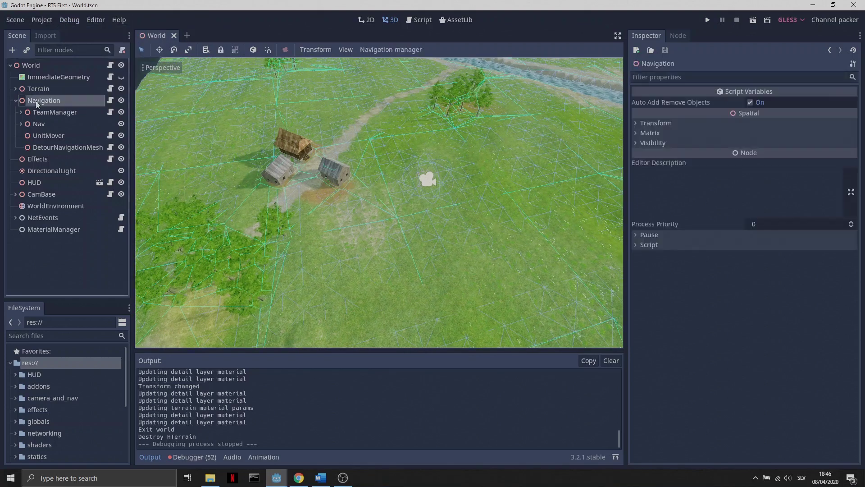
{"action": "left_click", "coordinate": [378, 49]}
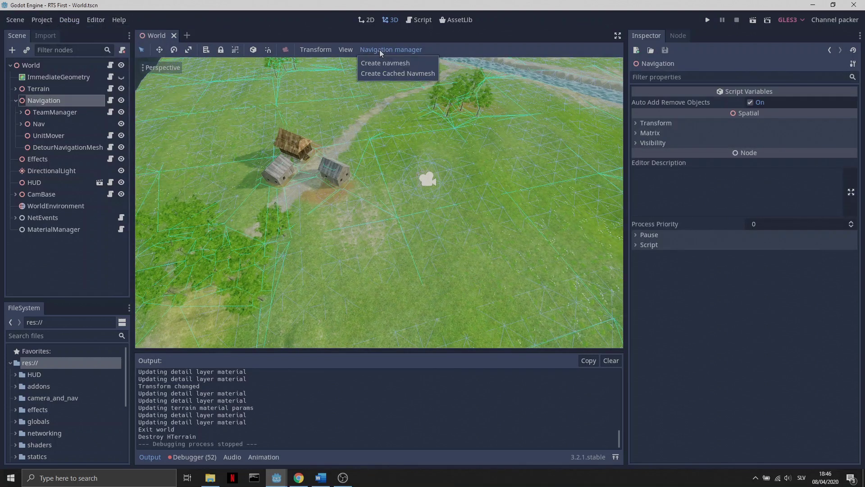
{"action": "left_click", "coordinate": [385, 74]}
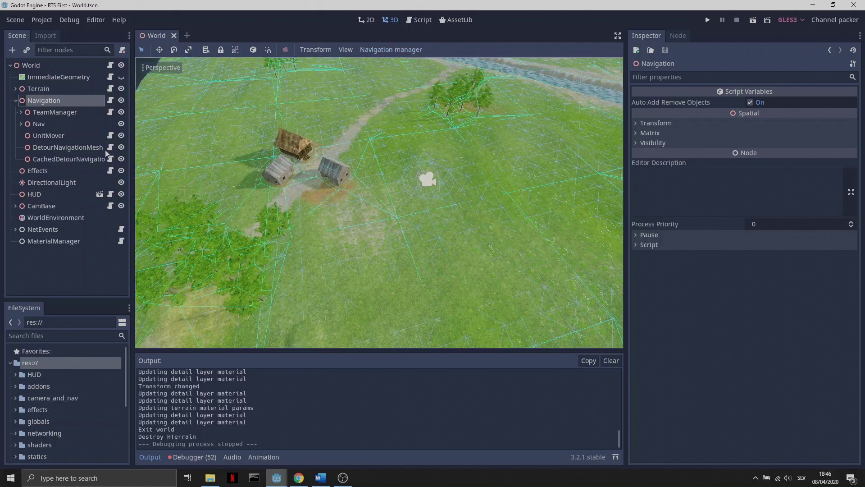
Step: On CachedDetourNavigationMesh, add layer 2 to the collision mask and set the dynamic objects collision mask to layer 3 only
{"action": "left_click", "coordinate": [75, 160]}
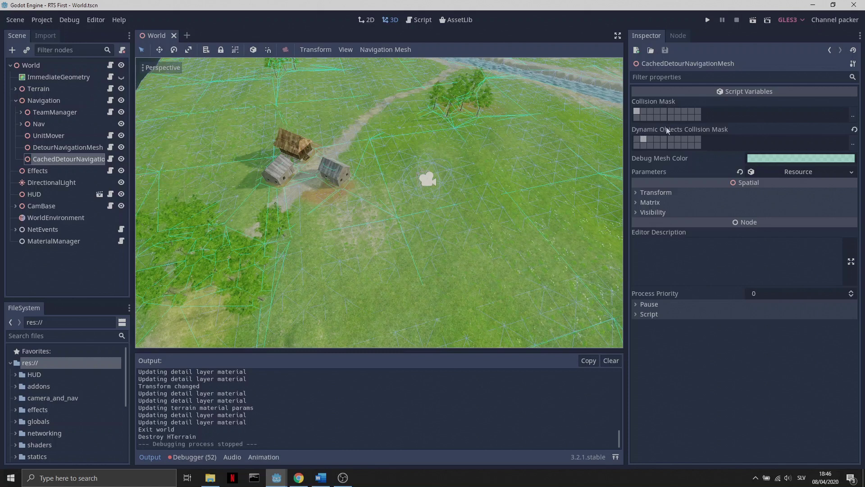
{"action": "left_click", "coordinate": [642, 112]}
{"action": "left_click", "coordinate": [644, 138]}
{"action": "left_click", "coordinate": [650, 138]}
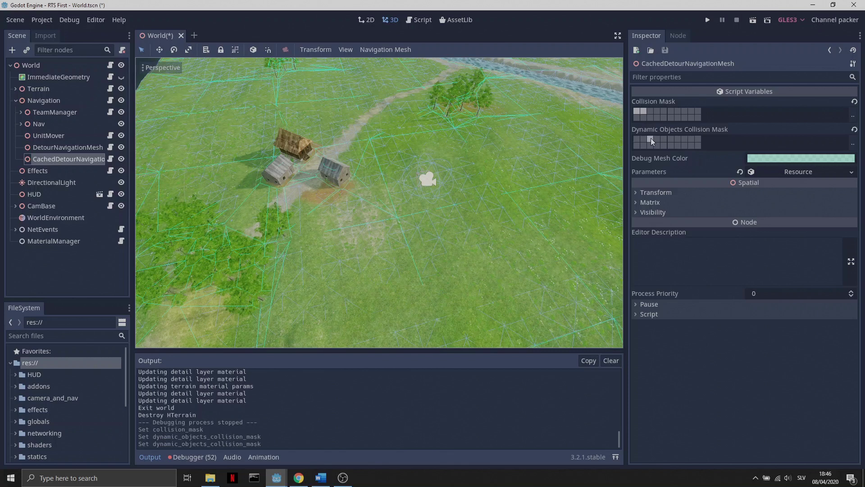
Step: Change the cached navmesh's debug mesh color to a translucent red, 66e52214
{"action": "left_click", "coordinate": [769, 161]}
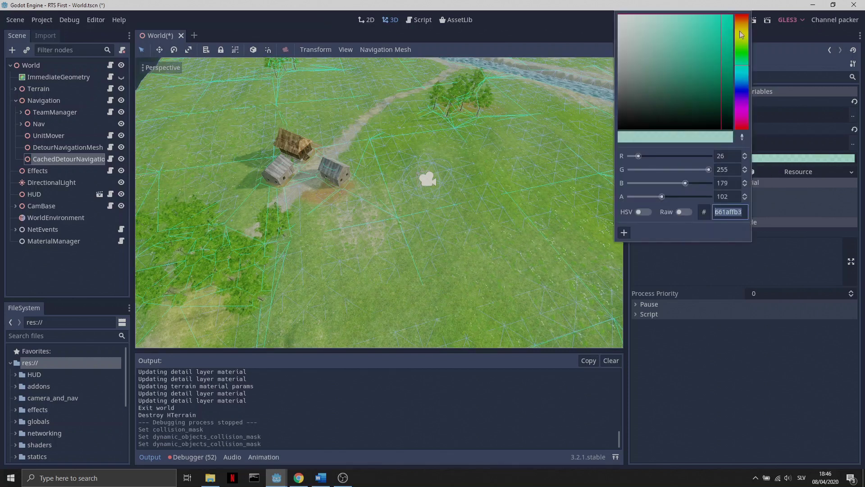
{"action": "left_click_drag", "start_coordinate": [739, 39], "coordinate": [739, 16]}
{"action": "left_click", "coordinate": [723, 26]}
{"action": "left_click", "coordinate": [803, 158]}
{"action": "left_click", "coordinate": [803, 158]}
{"action": "left_click", "coordinate": [804, 157]}
{"action": "left_click", "coordinate": [804, 158]}
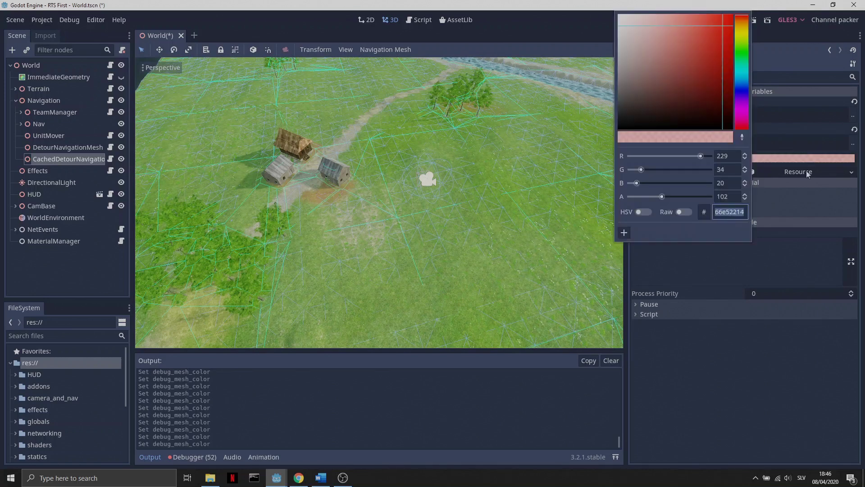
{"action": "left_click", "coordinate": [817, 201]}
Step: Expand the cached navmesh's Parameters resource and set Agent Radius to 2
{"action": "left_click", "coordinate": [810, 172]}
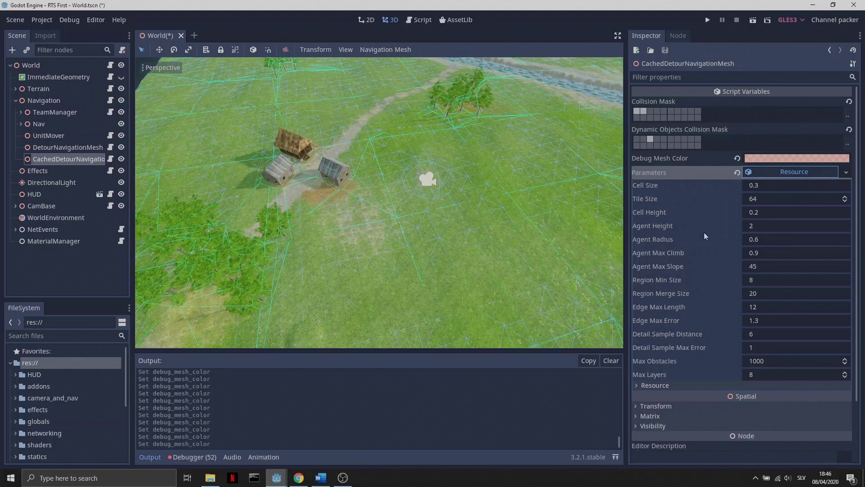
{"action": "left_click", "coordinate": [763, 241]}
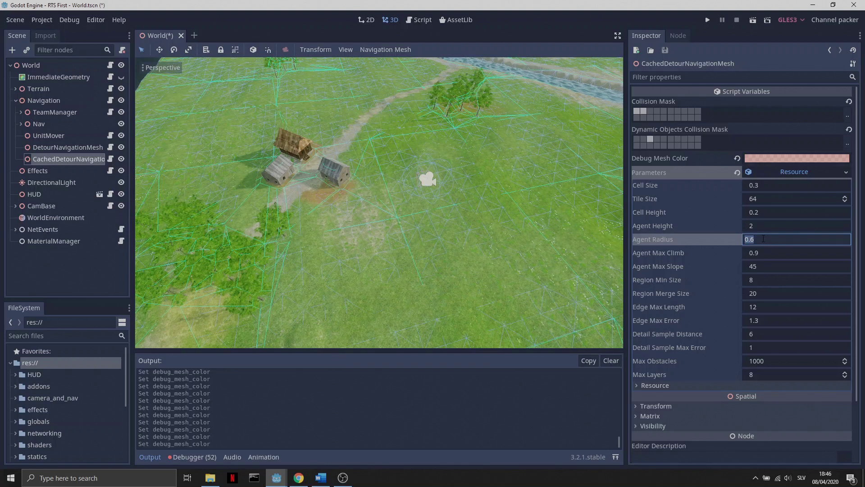
{"action": "type", "text": "2"}
{"action": "key", "text": "Return"}
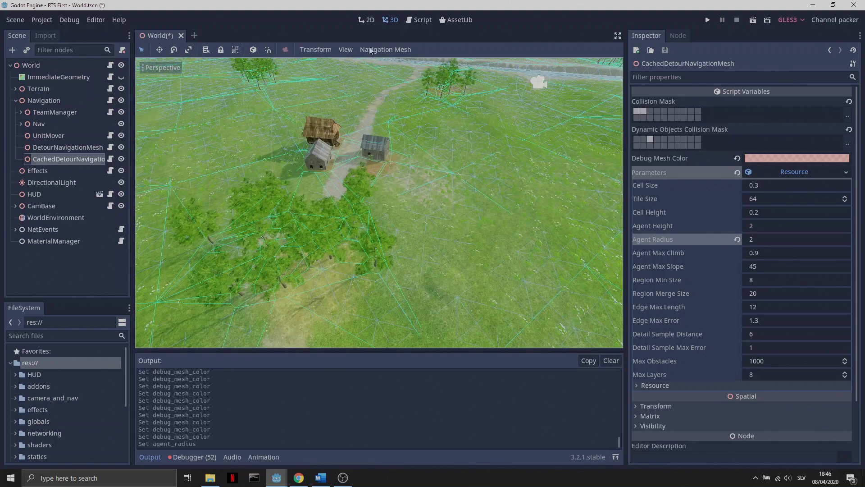
Step: Bake the cached navmesh and hide the DetourNavigationMesh node to inspect the new mesh around the houses and trees
{"action": "left_click", "coordinate": [370, 50]}
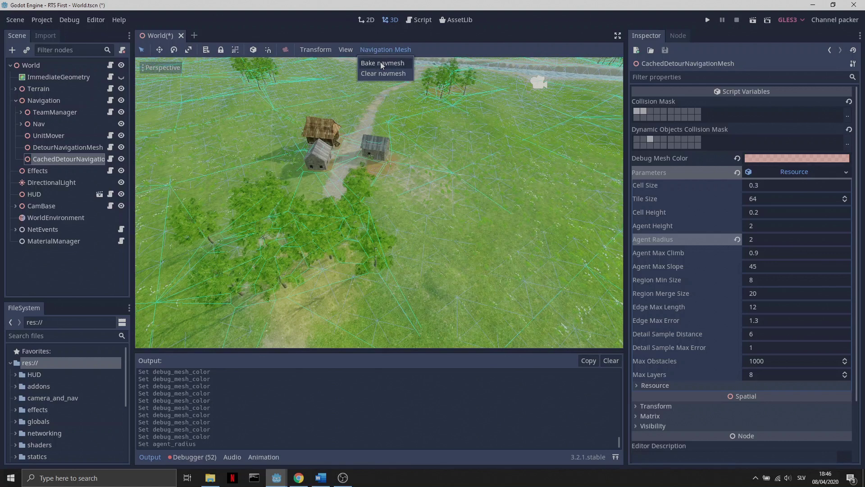
{"action": "left_click", "coordinate": [391, 191]}
{"action": "scroll", "coordinate": [338, 219], "scroll_direction": "up", "scroll_amount": 10}
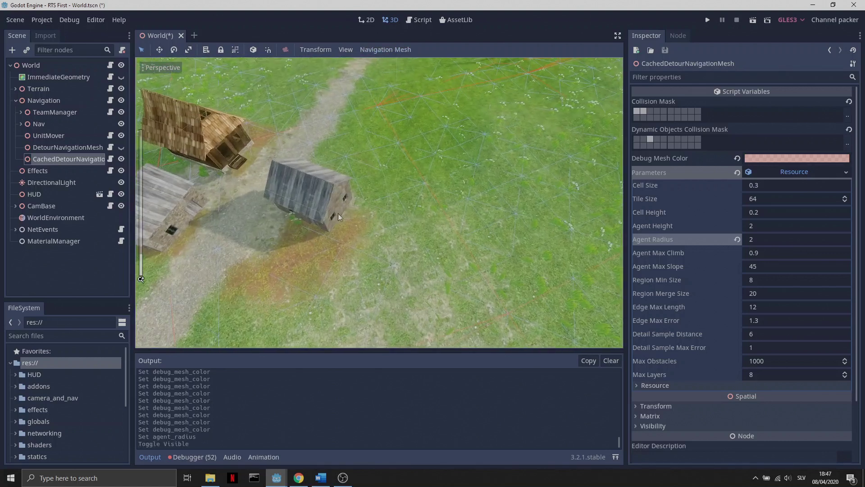
{"action": "middle_click_drag", "start_coordinate": [338, 212], "coordinate": [352, 200]}
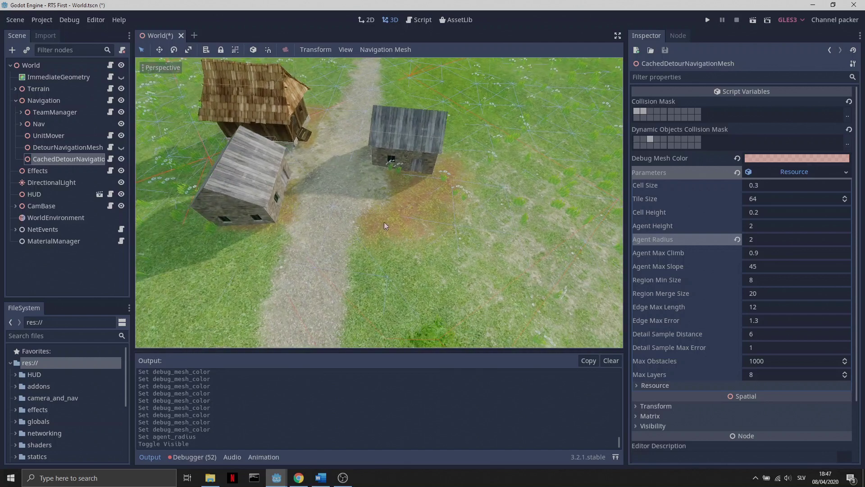
{"action": "scroll", "coordinate": [300, 256], "scroll_direction": "down", "scroll_amount": 5}
{"action": "middle_click_drag", "start_coordinate": [300, 256], "coordinate": [289, 247]}
{"action": "scroll", "coordinate": [289, 247], "scroll_direction": "up", "scroll_amount": 3}
{"action": "scroll", "coordinate": [293, 245], "scroll_direction": "up", "scroll_amount": 2}
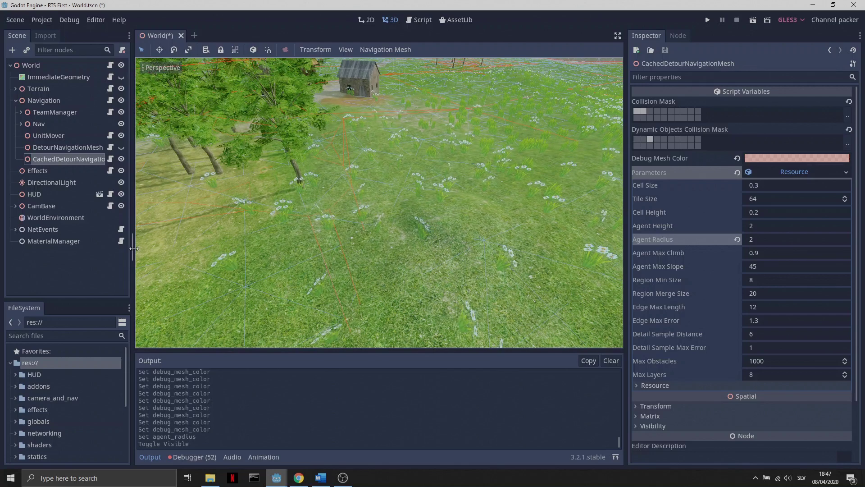
{"action": "middle_click_drag", "start_coordinate": [268, 250], "coordinate": [225, 264]}
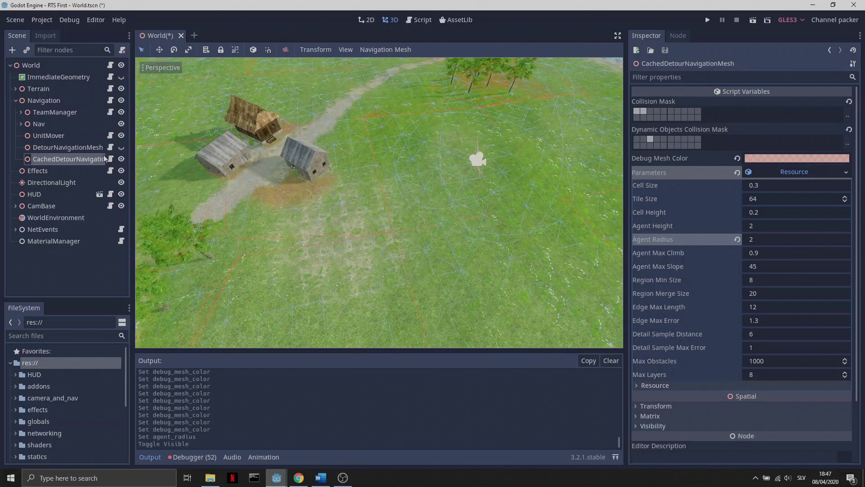
Step: Search the project's scripts for get_simple_path and open the matching line in Unit.gd
{"action": "left_click", "coordinate": [111, 159]}
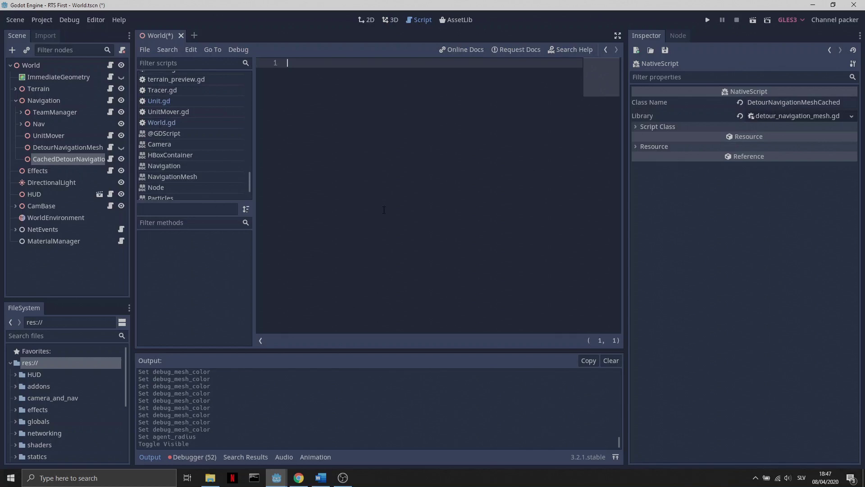
{"action": "key", "text": "ctrl+shift+f"}
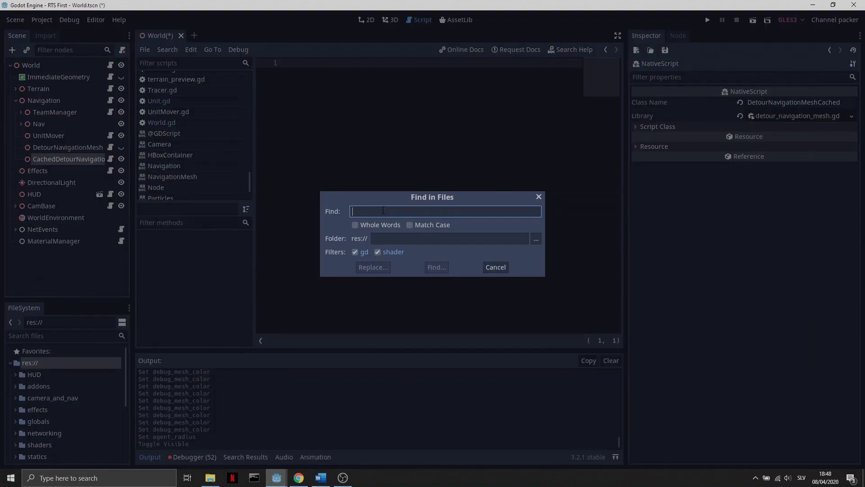
{"action": "type", "text": "get_simple_path"}
{"action": "key", "text": "Return"}
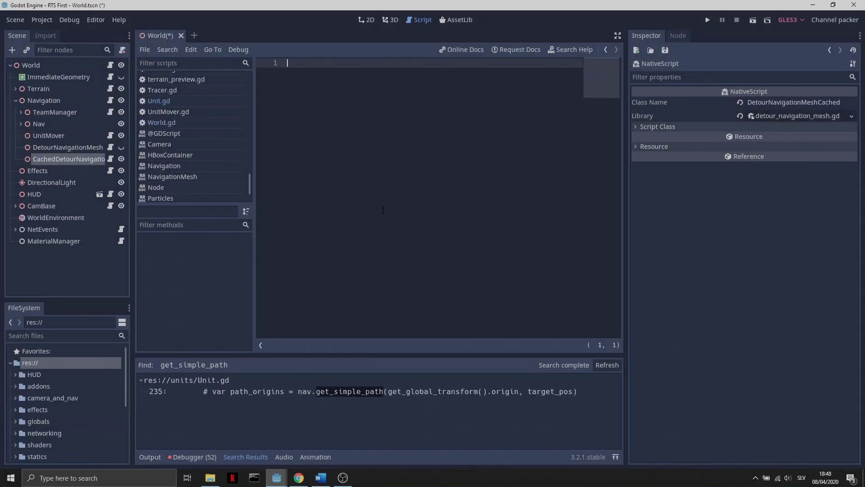
{"action": "left_click", "coordinate": [355, 391]}
Step: In move_to, change the get_node reference to CachedDetourNavigationMesh and save the project
{"action": "left_click", "coordinate": [464, 195]}
{"action": "type", "text": "CachedDetourNavigationMesh"}
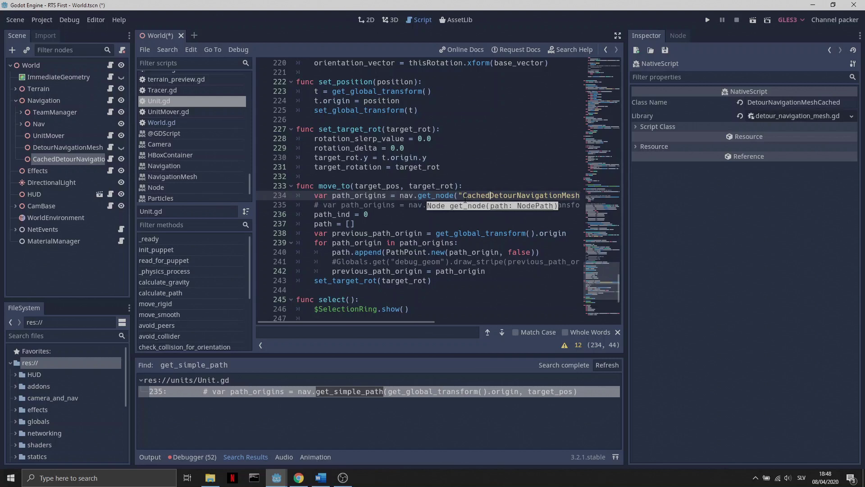
{"action": "key", "text": "ctrl+s"}
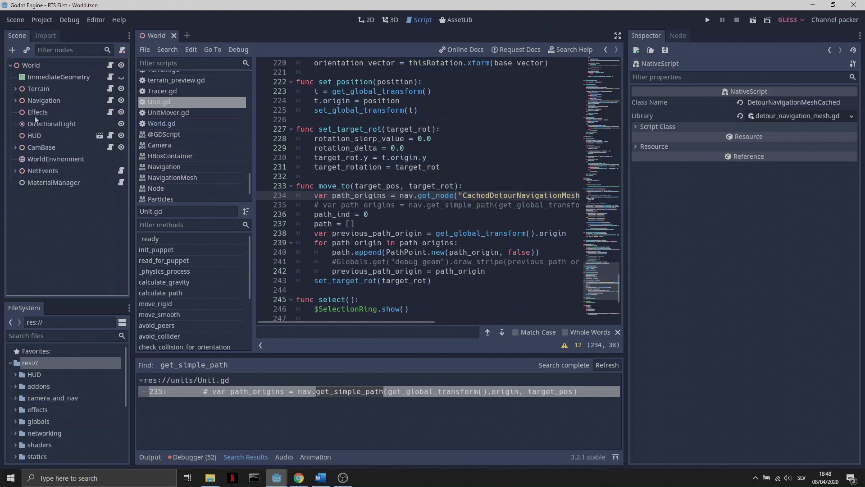
Step: Open the ObjectPlacer node's script under CamBase and go to its finish_placing_object function
{"action": "left_click", "coordinate": [16, 148]}
{"action": "left_click", "coordinate": [63, 182]}
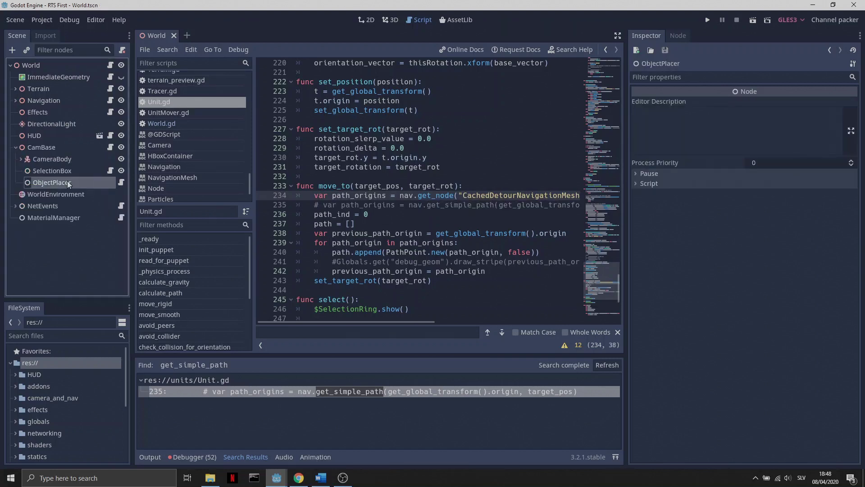
{"action": "left_click", "coordinate": [121, 183]}
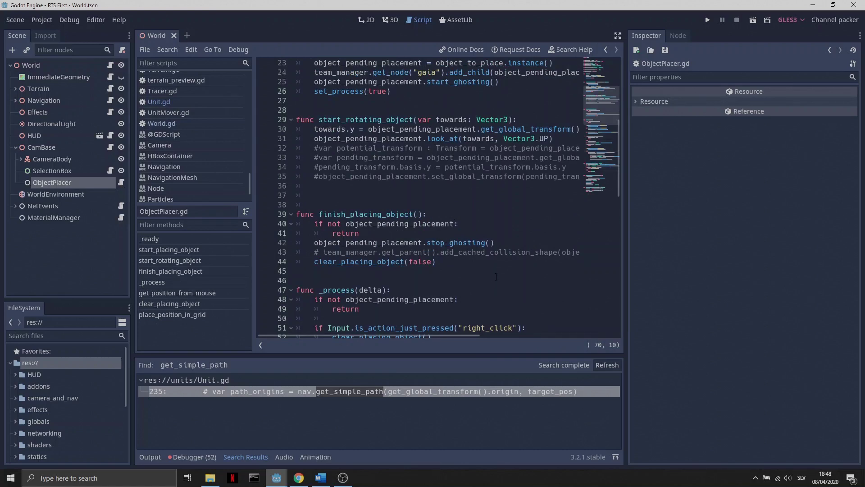
{"action": "scroll", "coordinate": [497, 276], "scroll_direction": "up", "scroll_amount": 4}
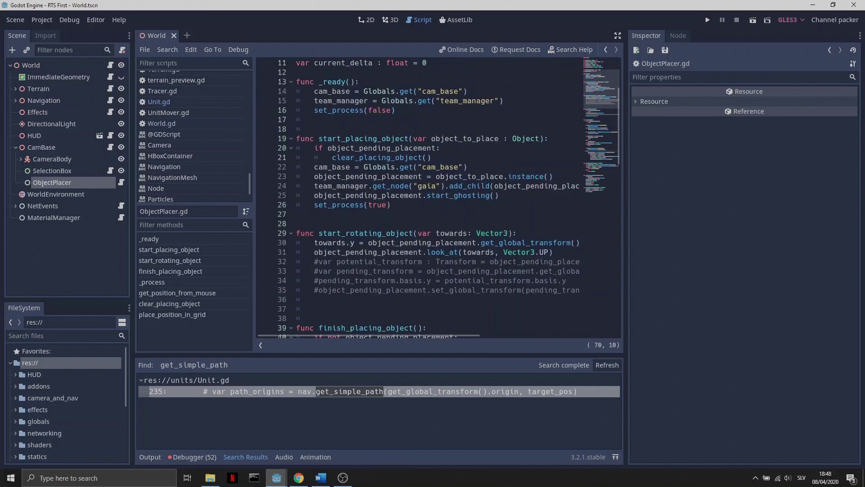
{"action": "scroll", "coordinate": [505, 290], "scroll_direction": "down", "scroll_amount": 3}
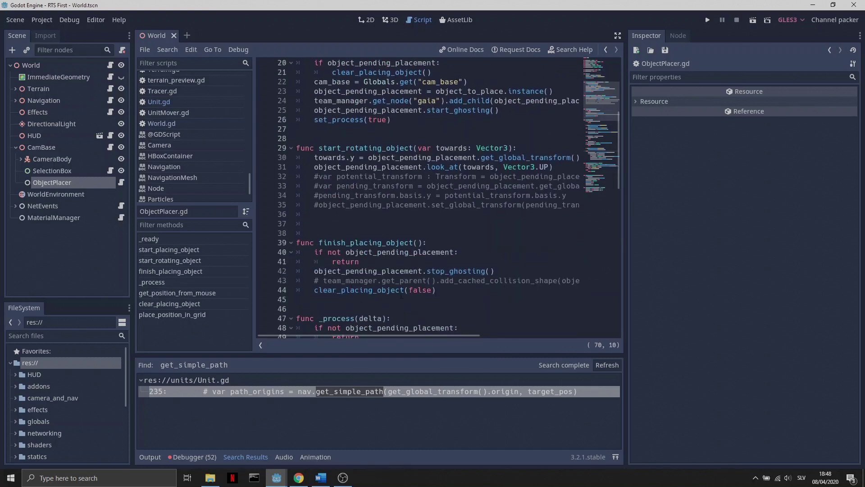
Step: Uncomment the add_cached_collision_shape call in finish_placing_object and check its CollisionShape argument
{"action": "left_click", "coordinate": [324, 281]}
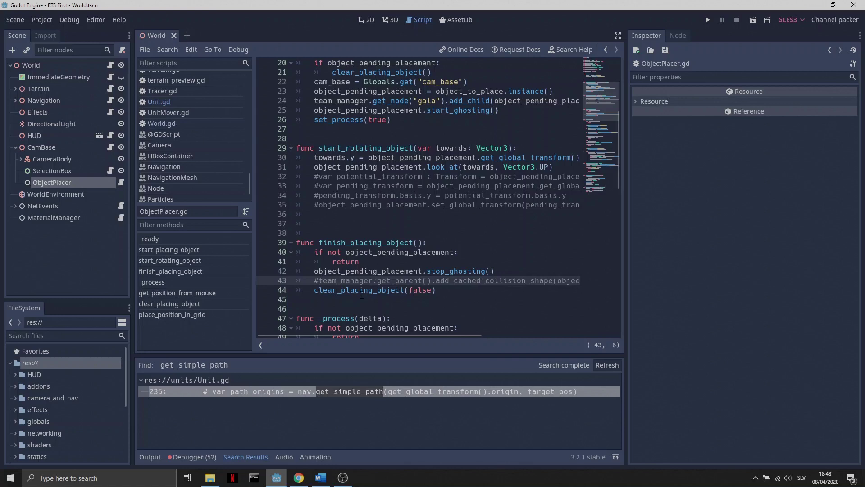
{"action": "key", "text": "BackSpace"}
{"action": "key", "text": "BackSpace"}
{"action": "double_click", "coordinate": [491, 280]}
{"action": "left_click_drag", "start_coordinate": [475, 334], "coordinate": [590, 334]}
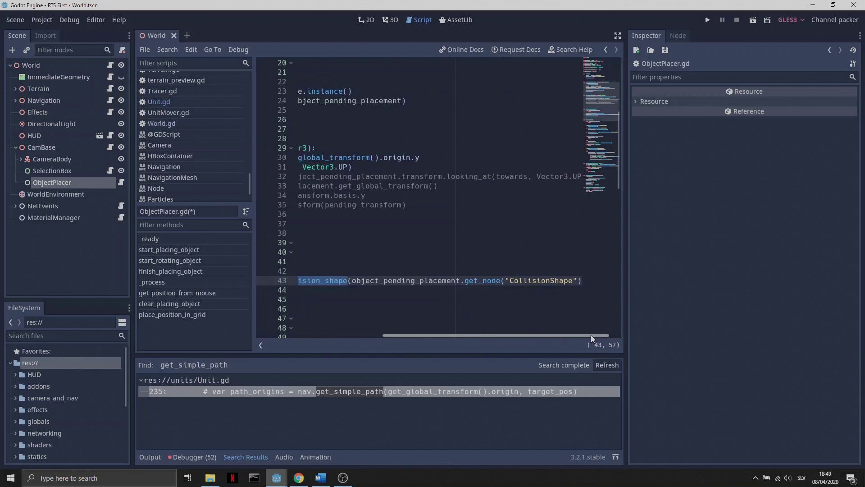
{"action": "key", "text": "ctrl+Left"}
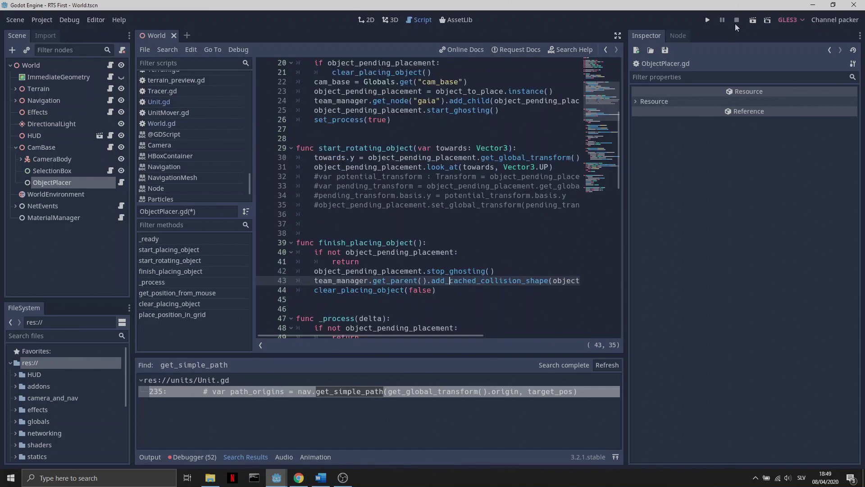
Step: Run the project, select the group of soldiers near the houses and order them across the open grass
{"action": "left_click", "coordinate": [708, 21]}
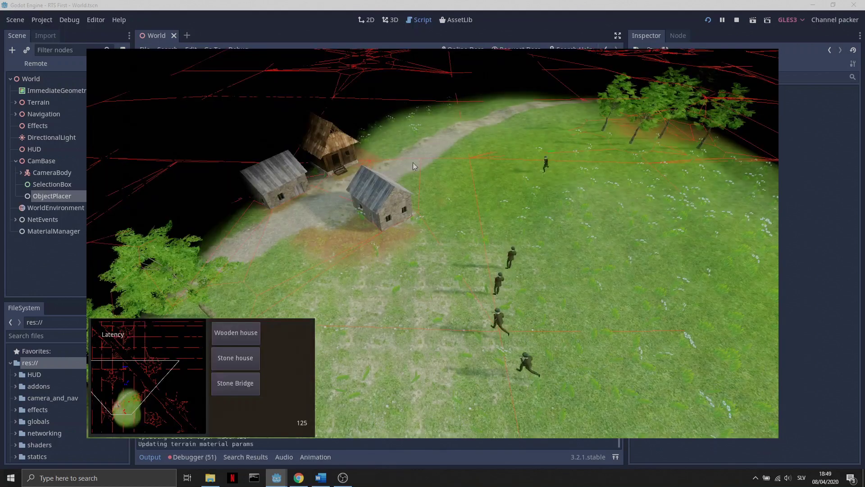
{"action": "left_click_drag", "start_coordinate": [413, 163], "coordinate": [659, 399]}
{"action": "key", "text": "s"}
{"action": "key", "text": "d"}
{"action": "right_click", "coordinate": [667, 259]}
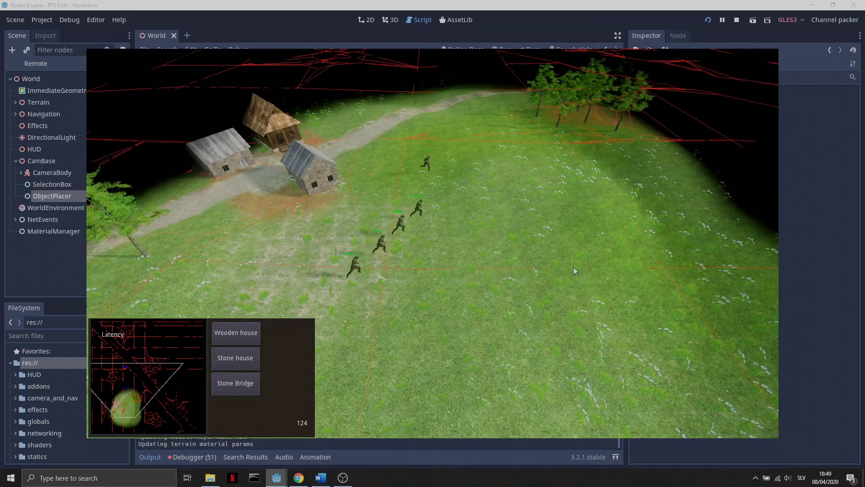
Step: Place a rotated Stone house on the open grass ahead of the soldiers
{"action": "left_click", "coordinate": [235, 358]}
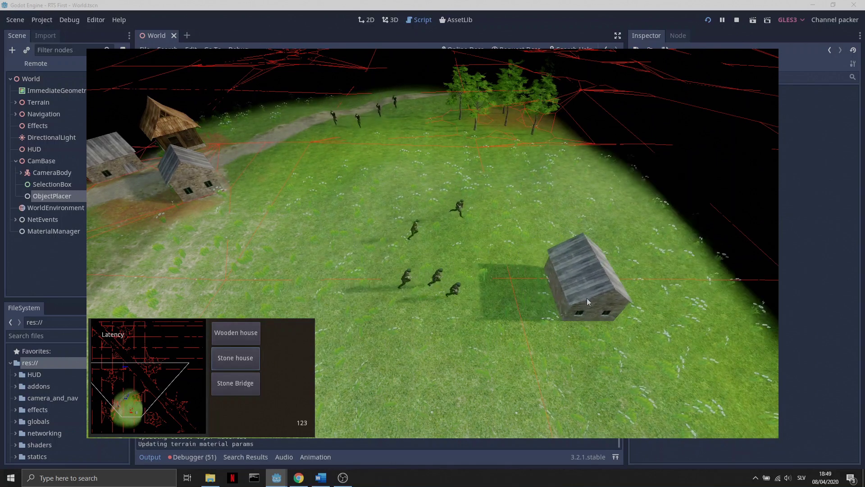
{"action": "key", "text": "d"}
{"action": "key", "text": "d"}
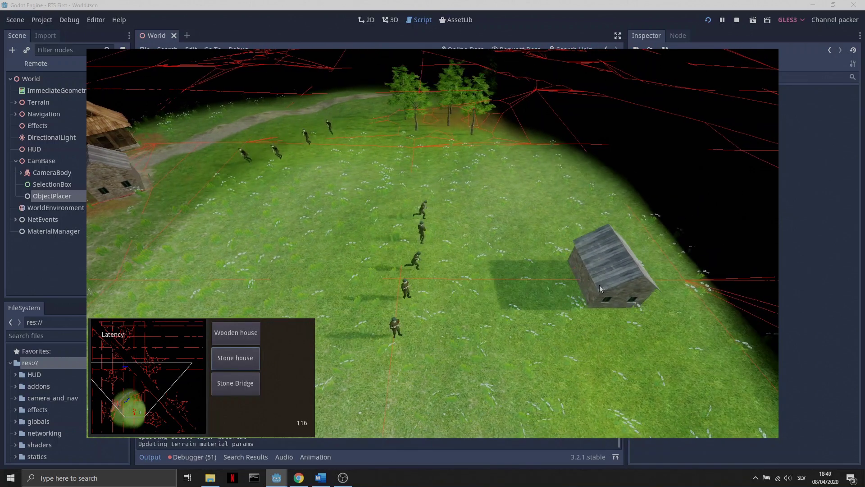
{"action": "scroll", "coordinate": [542, 274], "scroll_direction": "down", "scroll_amount": 5}
{"action": "left_click", "coordinate": [537, 272]}
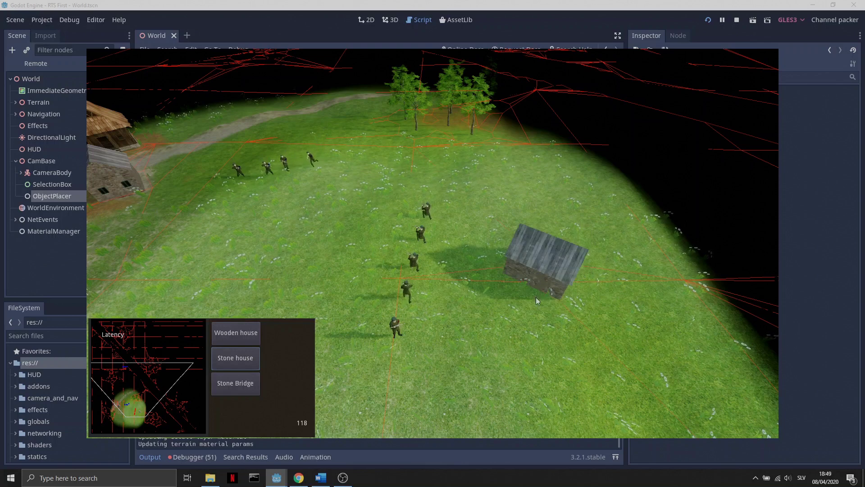
{"action": "scroll", "coordinate": [509, 307], "scroll_direction": "up", "scroll_amount": 3}
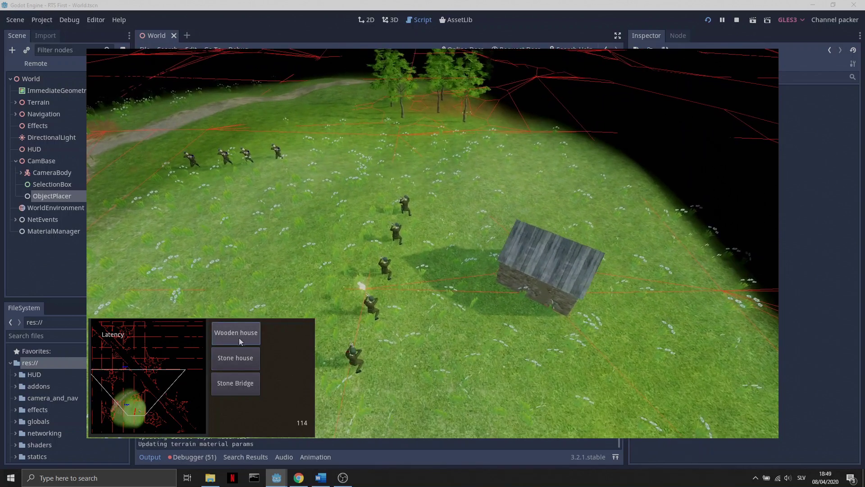
Step: Place two more Stone houses next to each other on the opposite side of the soldiers
{"action": "left_click", "coordinate": [244, 354]}
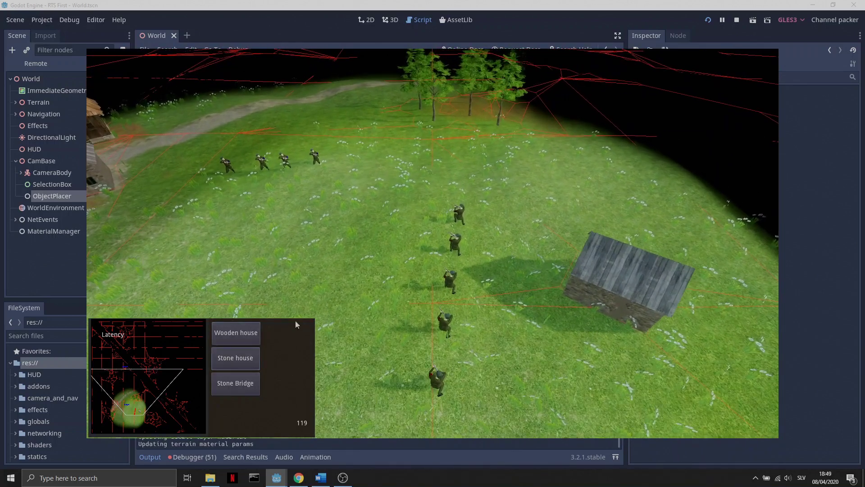
{"action": "mouse_move", "coordinate": [228, 242]}
{"action": "left_mouse_down"}
{"action": "mouse_move", "coordinate": [231, 261]}
{"action": "mouse_move", "coordinate": [217, 250]}
{"action": "left_mouse_up"}
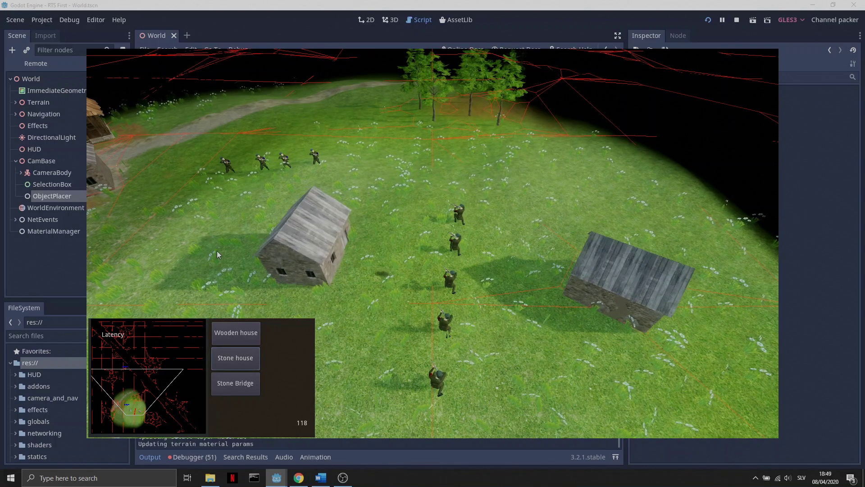
{"action": "left_click", "coordinate": [235, 358]}
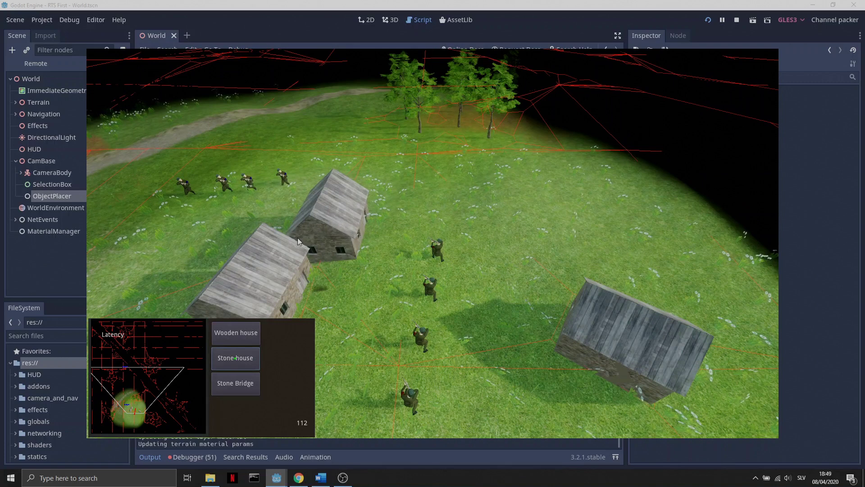
Step: Select the five soldiers and send them past the first placed Stone house to test obstacle avoidance, following them
{"action": "key", "text": "Down"}
{"action": "left_click_drag", "start_coordinate": [379, 189], "coordinate": [574, 400]}
{"action": "key", "text": "Right"}
{"action": "right_click", "coordinate": [689, 245]}
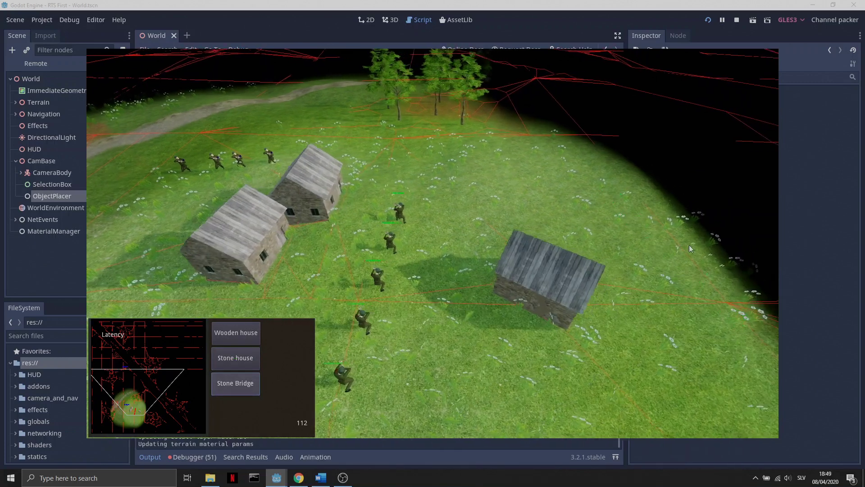
{"action": "key", "text": "Right"}
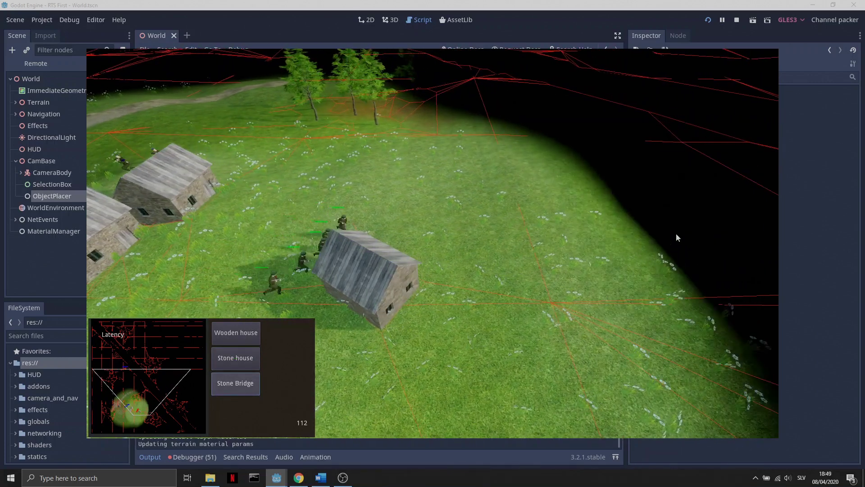
{"action": "left_click", "coordinate": [681, 242]}
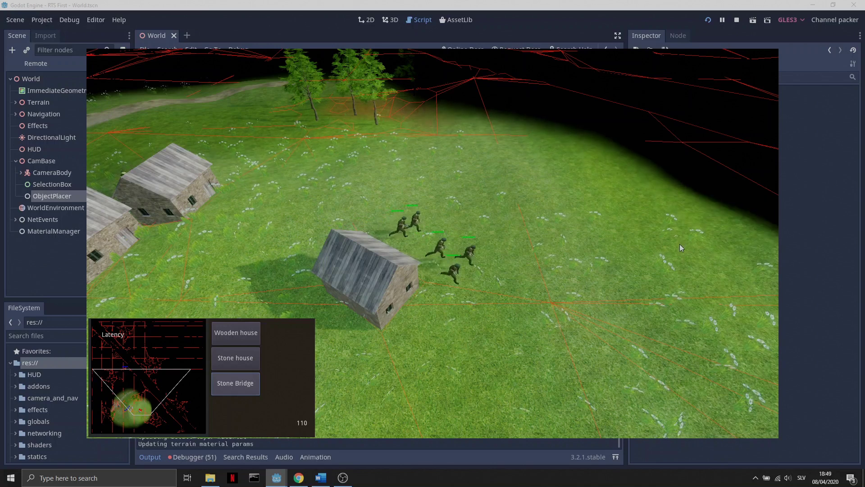
{"action": "key", "text": "Right"}
{"action": "key", "text": "Right"}
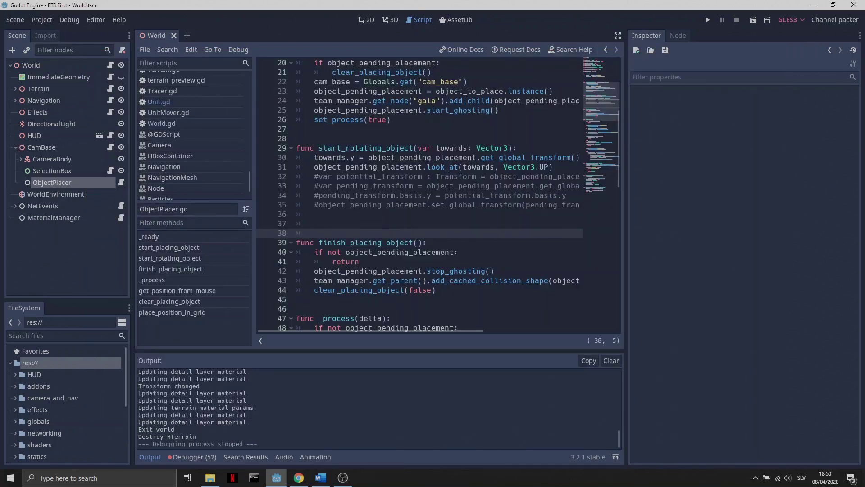
Step: Replace add_cached_collision_shape with add_collision_shape in finish_placing_object and save the script
{"action": "double_click", "coordinate": [512, 282]}
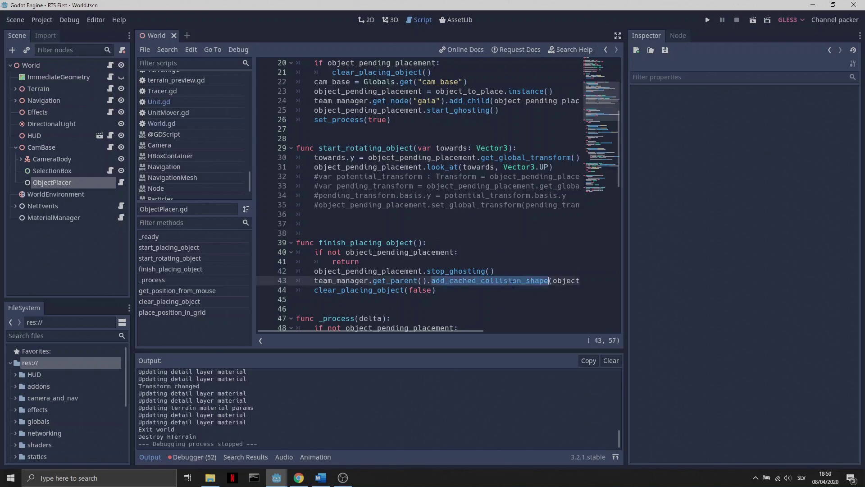
{"action": "type", "text": "ad"}
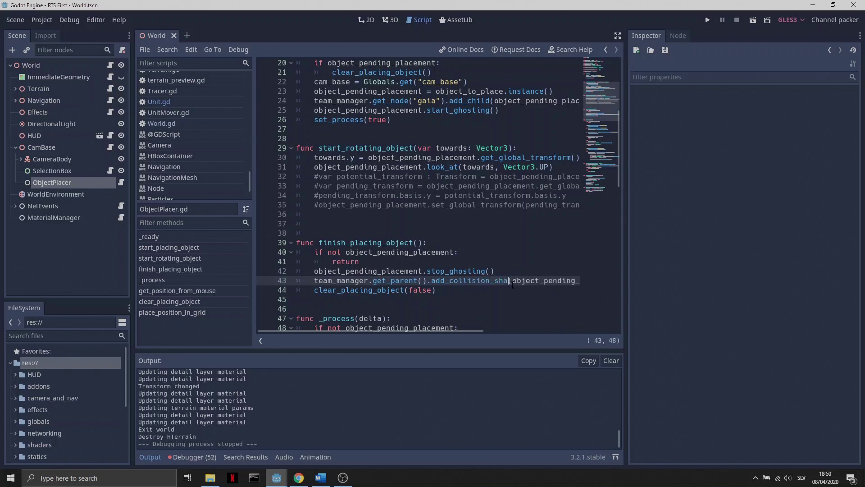
{"action": "key", "text": "ctrl+s"}
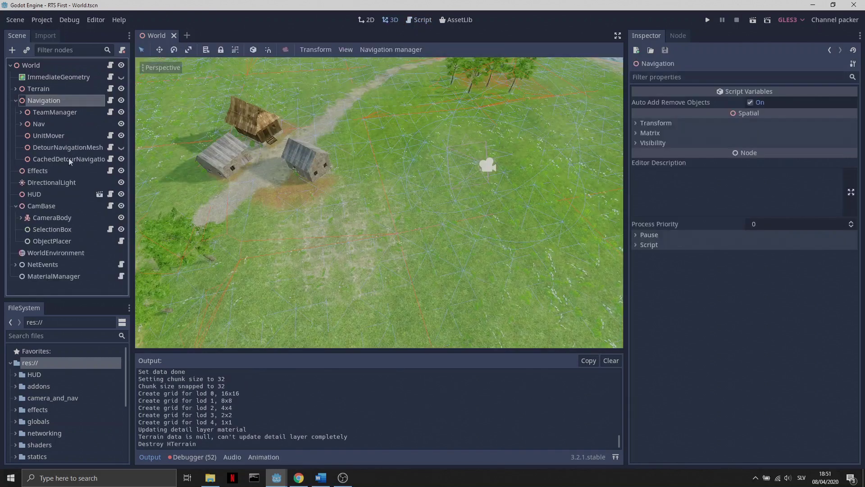
Step: On CachedDetourNavigationMesh, disable the third layer in Dynamic Objects Collision Mask and enable it in Collision Mask
{"action": "left_click", "coordinate": [70, 159]}
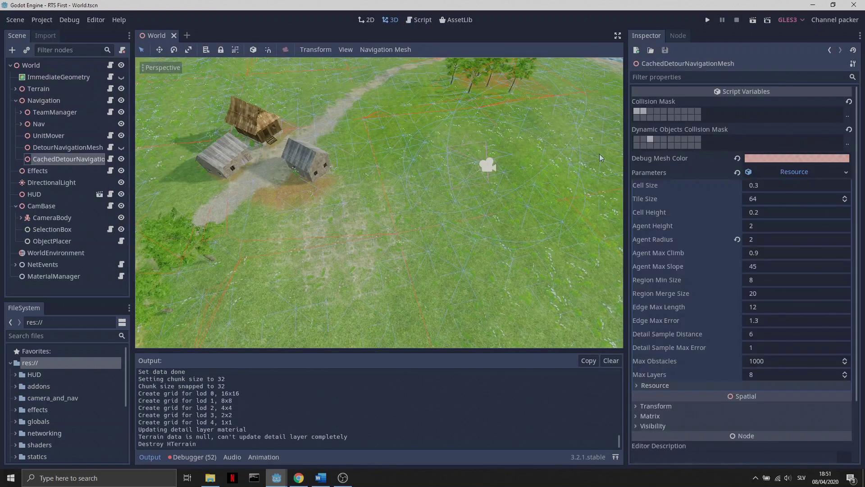
{"action": "left_click", "coordinate": [651, 139]}
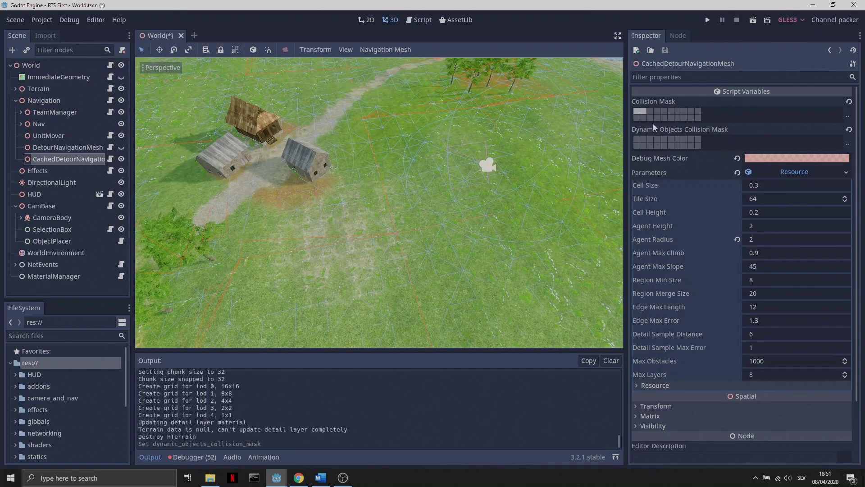
{"action": "left_click", "coordinate": [650, 111]}
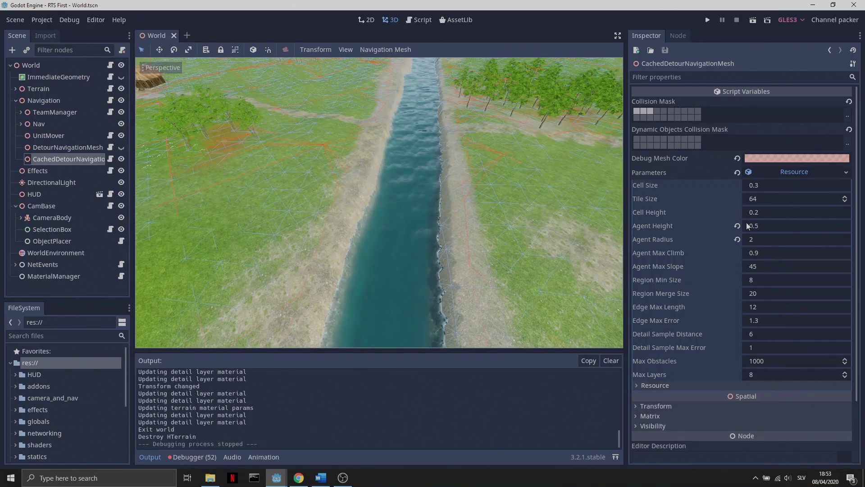
Step: Set the cached navmesh's Agent Height to 2, Agent Radius to 0.5 and Agent Max Climb to 1.4
{"action": "left_click", "coordinate": [771, 226]}
{"action": "type", "text": "2"}
{"action": "key", "text": "Return"}
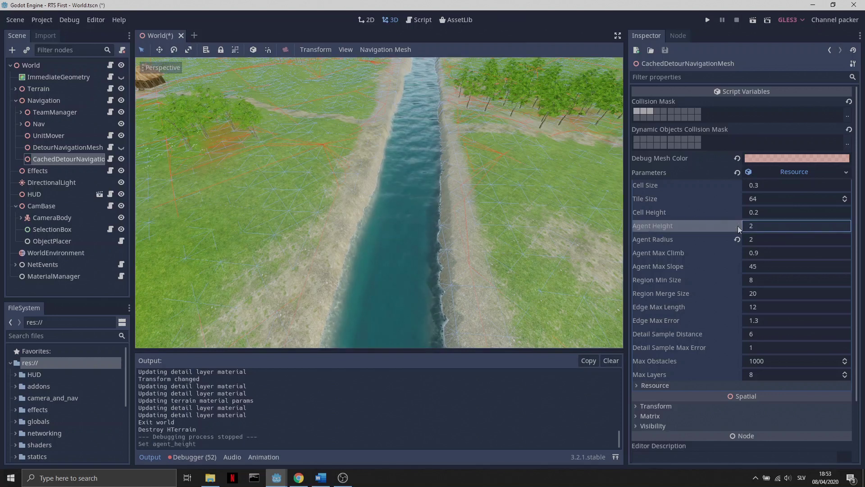
{"action": "left_click", "coordinate": [769, 239]}
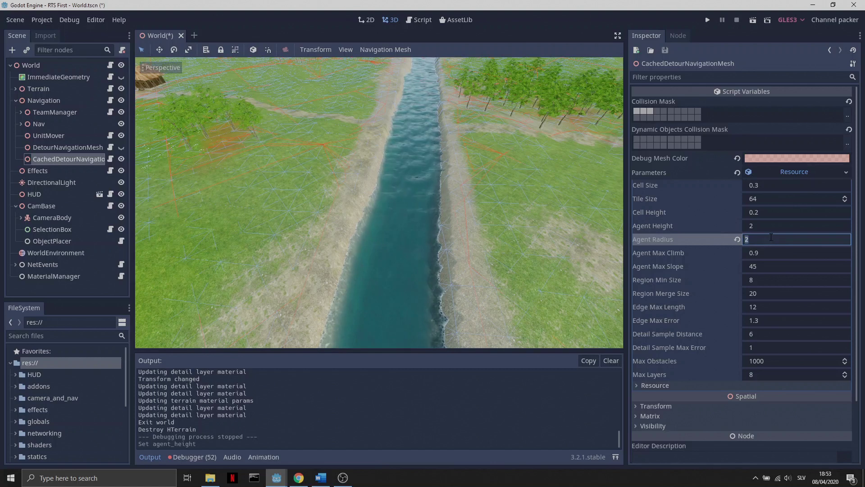
{"action": "key", "text": "Return"}
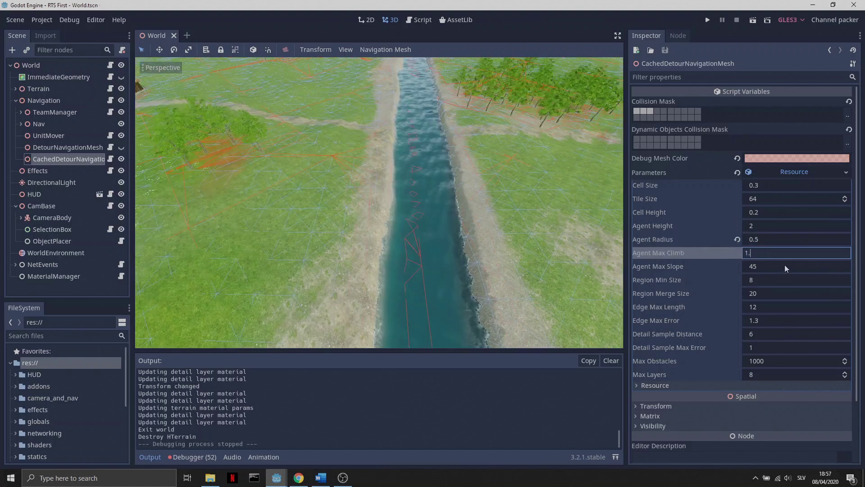
{"action": "type", "text": "4"}
{"action": "key", "text": "Return"}
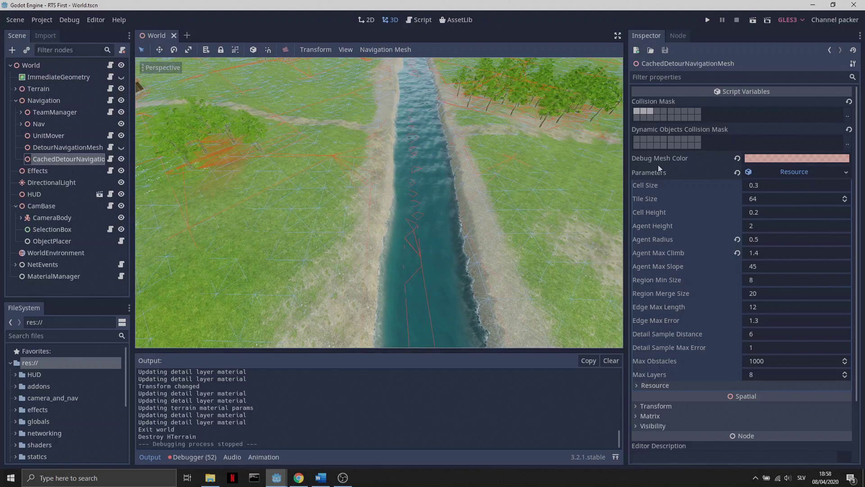
Step: Run the project, bring the soldiers into view, select them and order them to move toward the river
{"action": "left_click", "coordinate": [707, 21]}
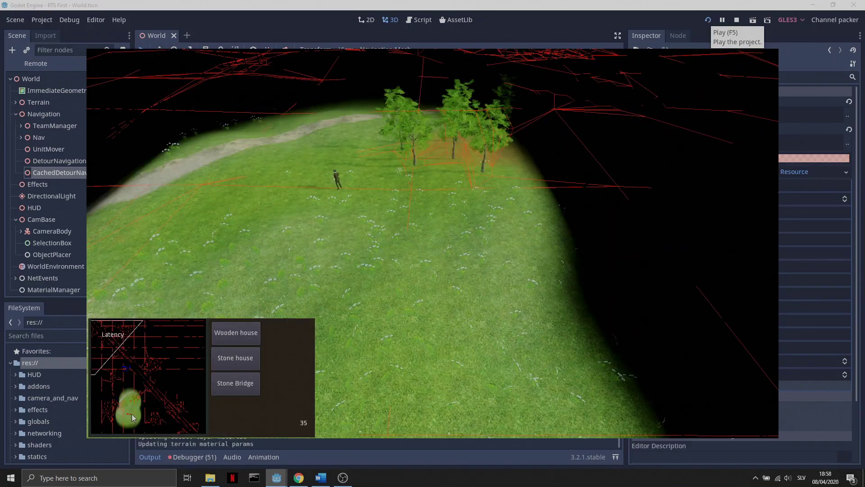
{"action": "left_click", "coordinate": [132, 417]}
{"action": "left_click_drag", "start_coordinate": [574, 337], "coordinate": [576, 337]}
{"action": "scroll", "coordinate": [616, 224], "scroll_direction": "up", "scroll_amount": 2}
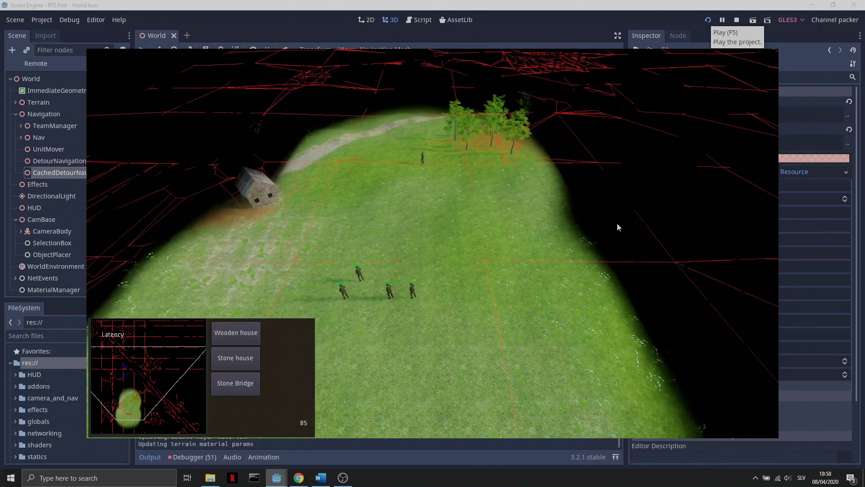
{"action": "right_click", "coordinate": [615, 215]}
{"action": "scroll", "coordinate": [604, 215], "scroll_direction": "up", "scroll_amount": 1}
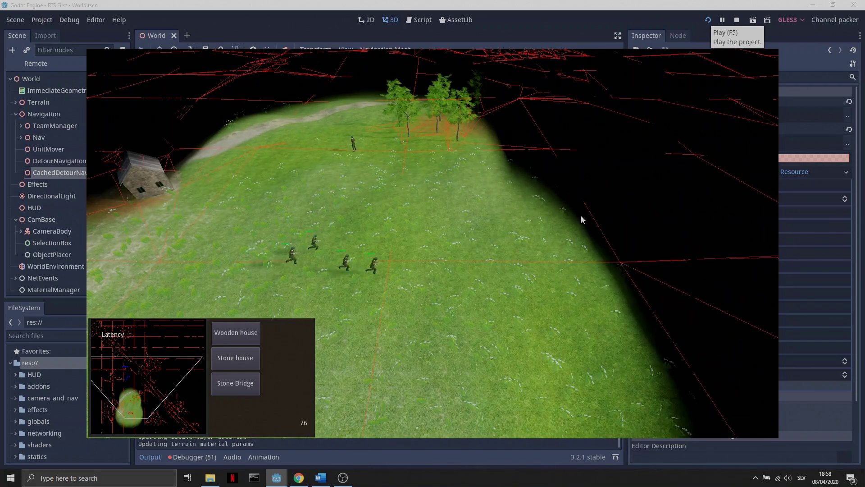
Step: Follow the soldiers to the river and line them up on the grass beside the near bank
{"action": "key", "text": "w"}
{"action": "key", "text": "d"}
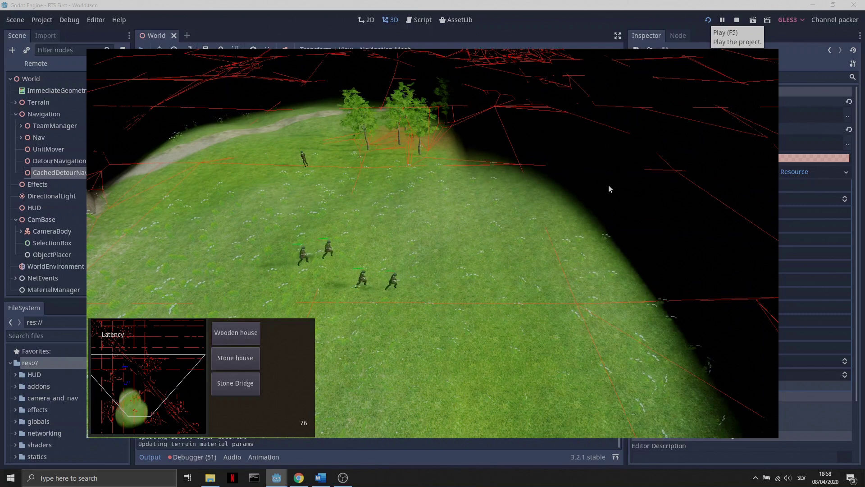
{"action": "key", "text": "w"}
{"action": "key", "text": "d"}
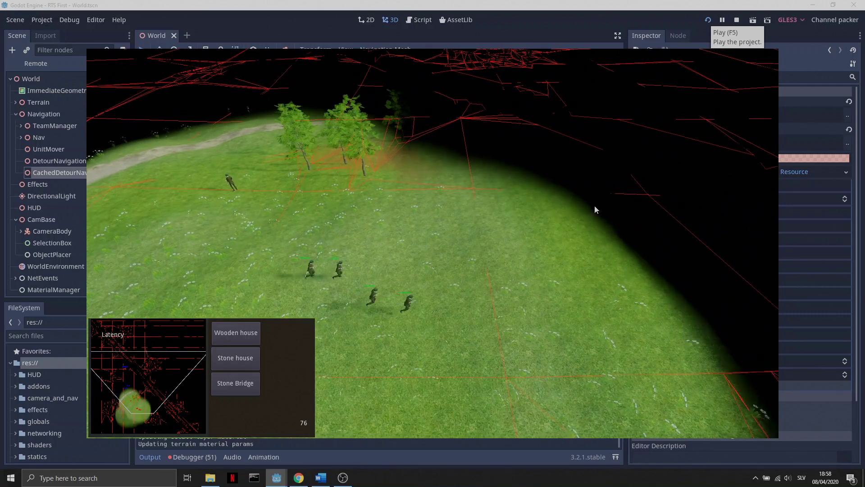
{"action": "middle_click_drag", "start_coordinate": [610, 203], "coordinate": [444, 180]}
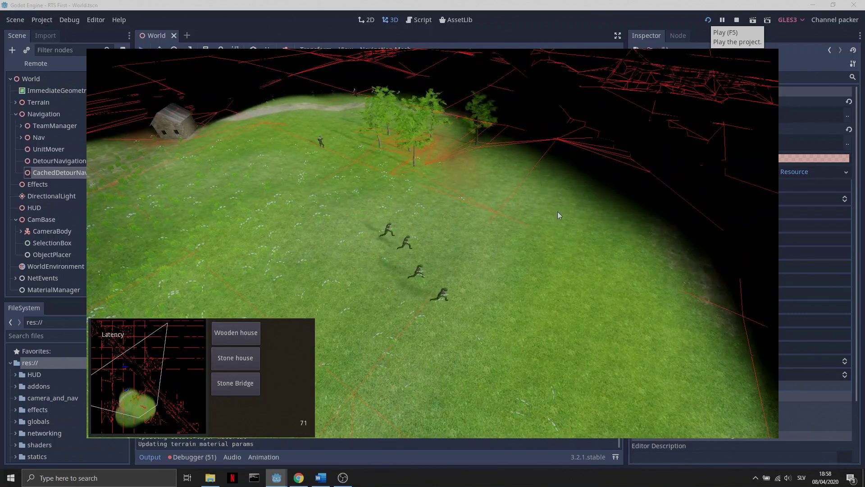
{"action": "key", "text": "d"}
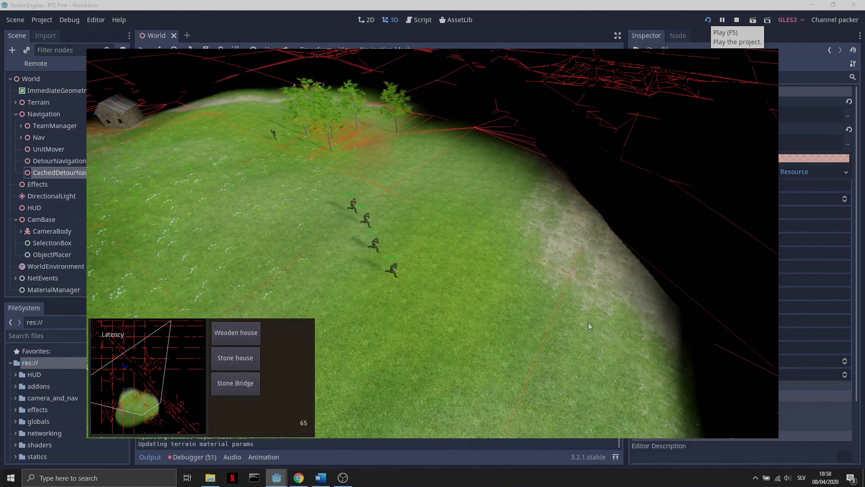
{"action": "key", "text": "d"}
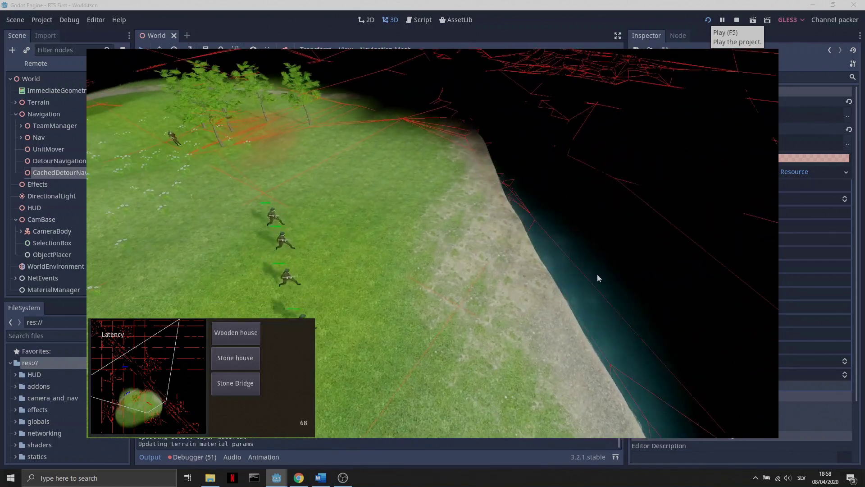
{"action": "middle_click_drag", "start_coordinate": [596, 274], "coordinate": [567, 272]}
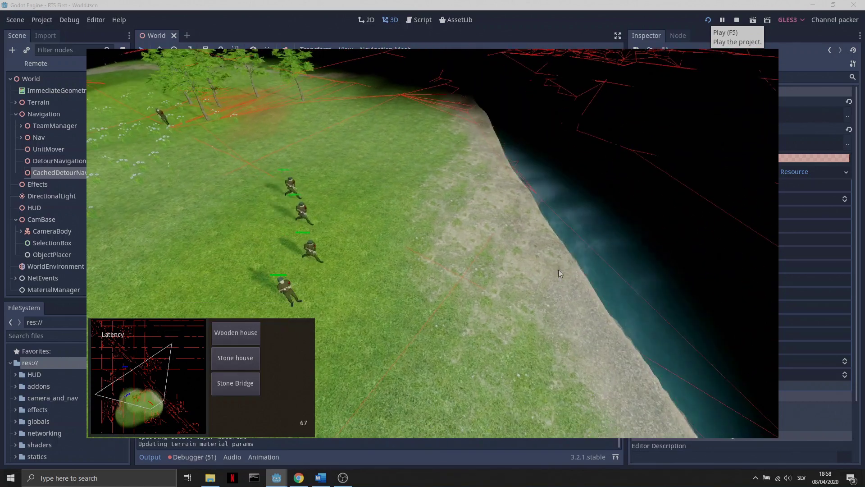
{"action": "right_click", "coordinate": [406, 248]}
{"action": "right_click_drag", "start_coordinate": [346, 206], "coordinate": [396, 223]}
Step: Place a Stone Bridge across the river beside the soldiers, reaching from bank to bank
{"action": "key", "text": "d"}
{"action": "key", "text": "w"}
{"action": "key", "text": "d"}
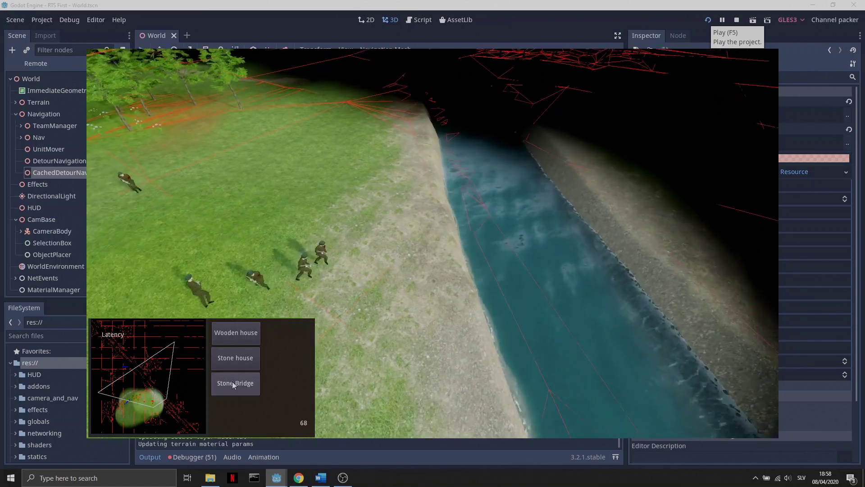
{"action": "left_click", "coordinate": [231, 383]}
{"action": "left_click_drag", "start_coordinate": [497, 237], "coordinate": [536, 301]}
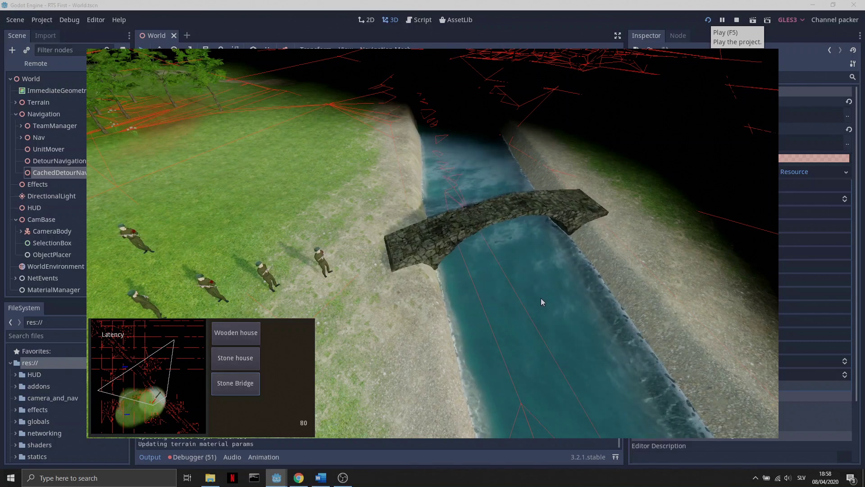
{"action": "left_click", "coordinate": [535, 300]}
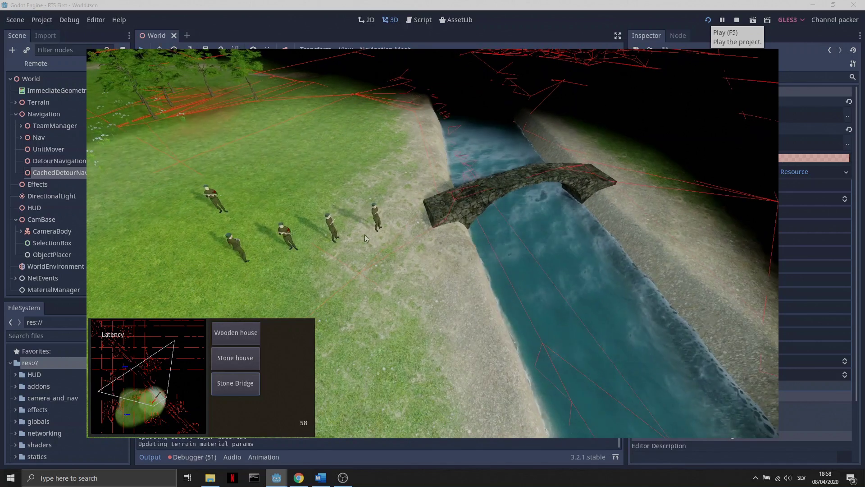
Step: Select the five soldiers by the river and order them over the stone bridge to the far bank
{"action": "left_click_drag", "start_coordinate": [145, 193], "coordinate": [396, 300]}
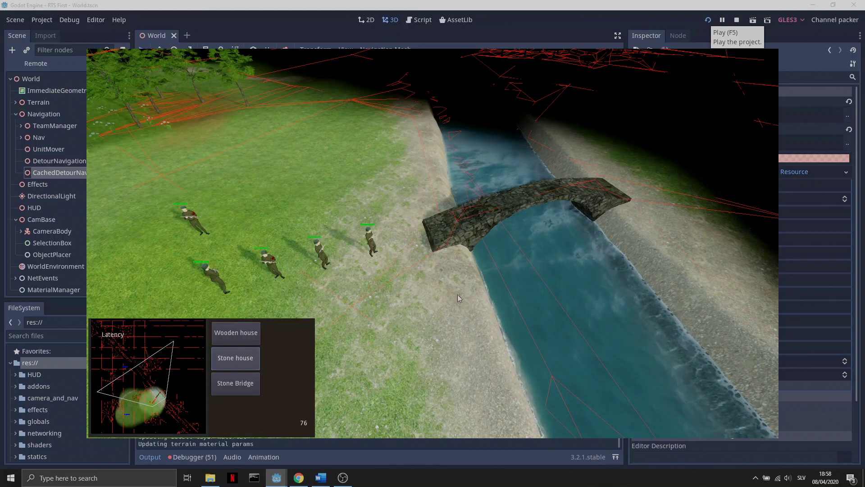
{"action": "right_click", "coordinate": [674, 185]}
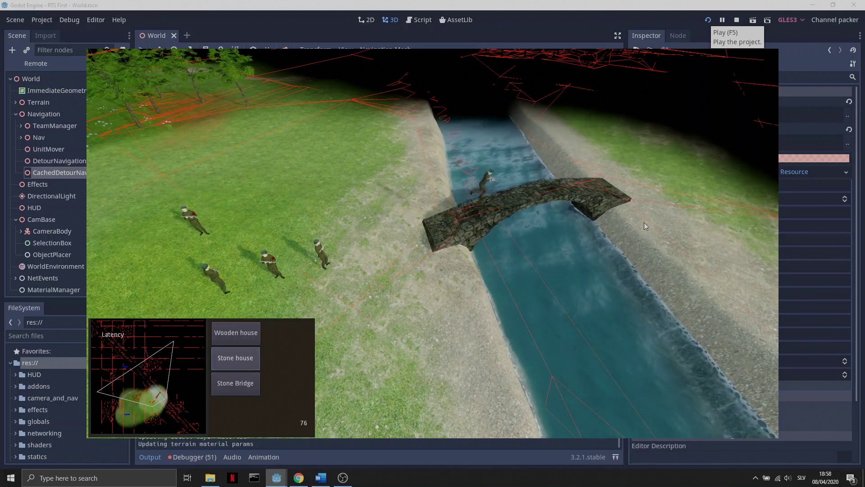
{"action": "key", "text": "a"}
{"action": "key", "text": "s"}
Step: Select the four soldiers still on the near bank and send them across the bridge, following their crossing
{"action": "left_click_drag", "start_coordinate": [196, 160], "coordinate": [483, 283]}
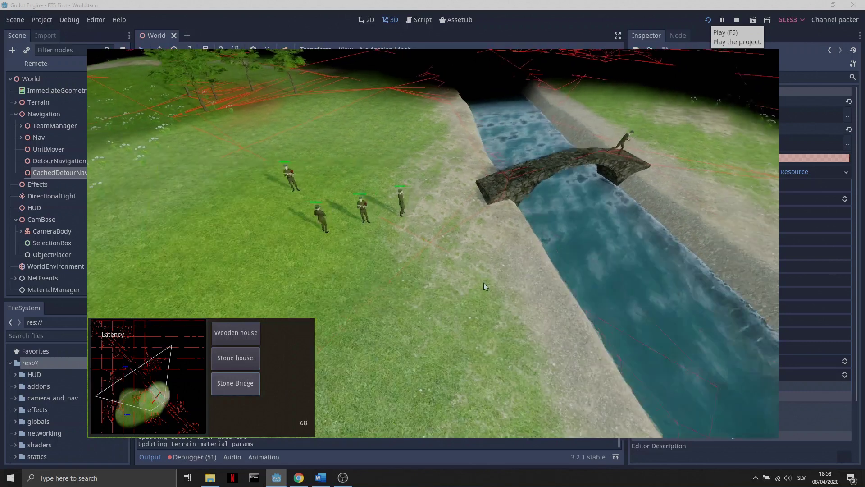
{"action": "key", "text": "d"}
{"action": "key", "text": "w"}
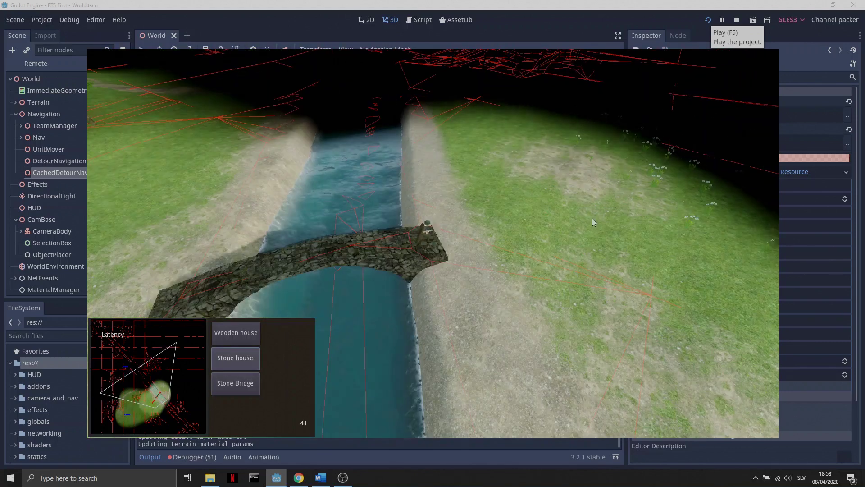
{"action": "key", "text": "a"}
{"action": "key", "text": "s"}
{"action": "right_click", "coordinate": [655, 160]}
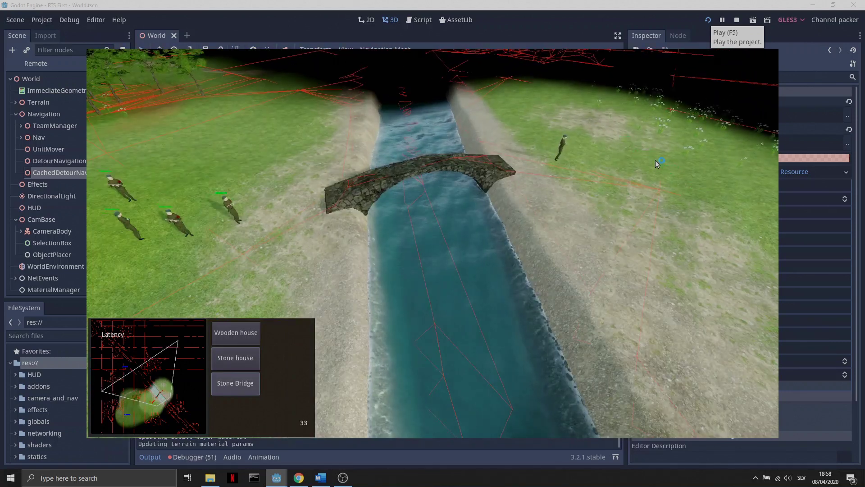
{"action": "key", "text": "w"}
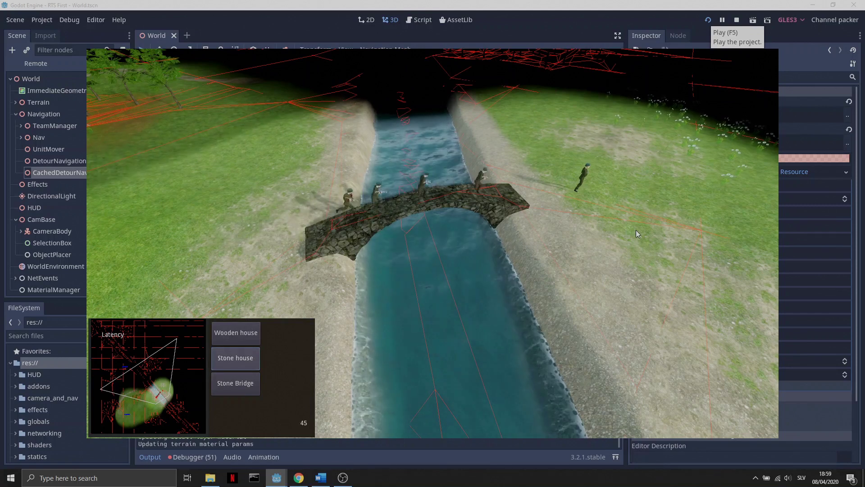
{"action": "middle_click_drag", "start_coordinate": [636, 230], "coordinate": [598, 247]}
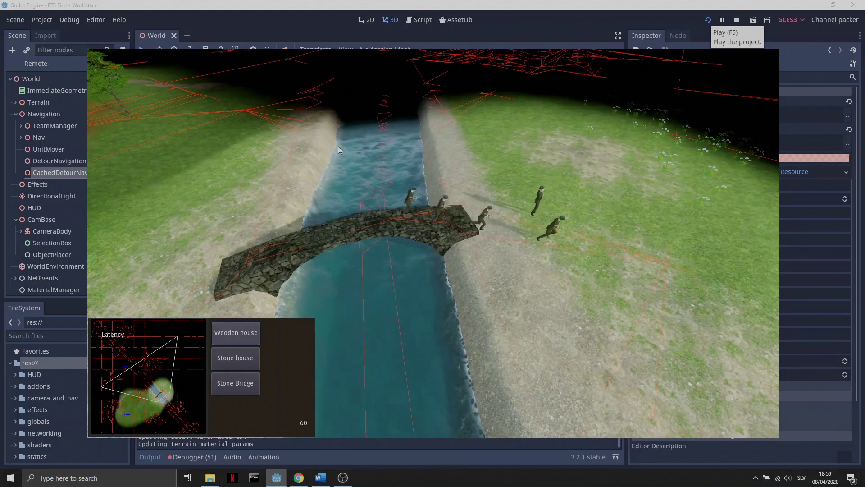
Step: Select all five soldiers on the far bank and move them across the meadow, then farther up along the river
{"action": "left_click_drag", "start_coordinate": [338, 146], "coordinate": [720, 231]}
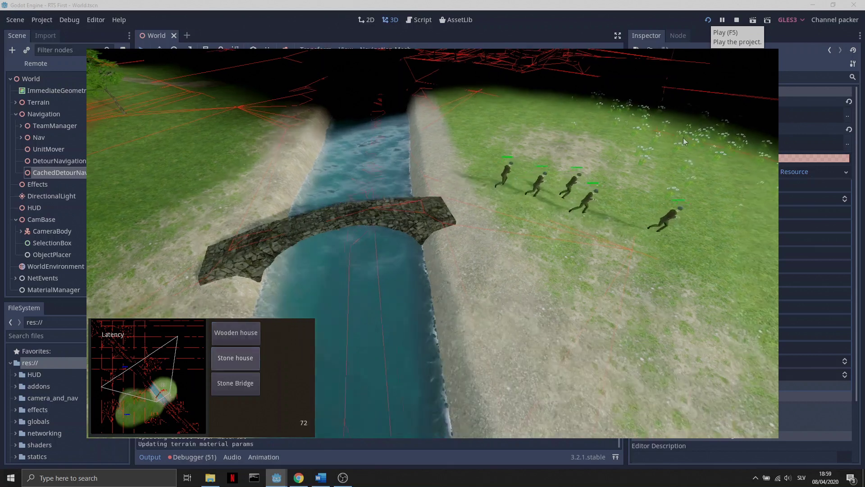
{"action": "right_click", "coordinate": [670, 157]}
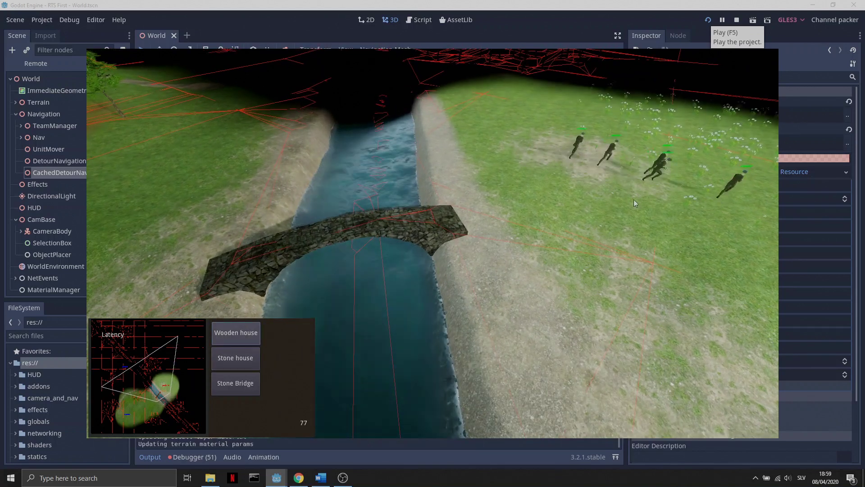
{"action": "key", "text": "w"}
{"action": "right_click", "coordinate": [546, 160]}
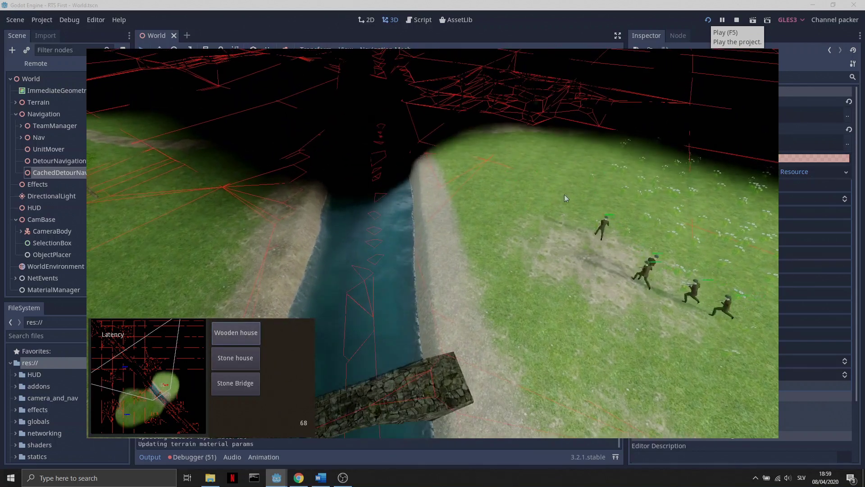
{"action": "scroll", "coordinate": [502, 177], "scroll_direction": "up", "scroll_amount": 3}
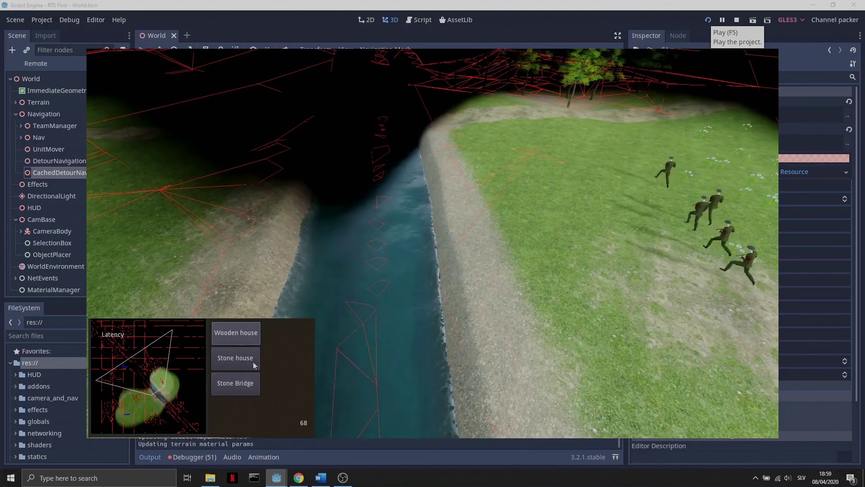
Step: Place a second Stone Bridge across the river farther along, near the soldiers' new position
{"action": "key", "text": "w"}
{"action": "key", "text": "a"}
{"action": "left_click", "coordinate": [245, 380]}
{"action": "left_click_drag", "start_coordinate": [412, 254], "coordinate": [405, 300]}
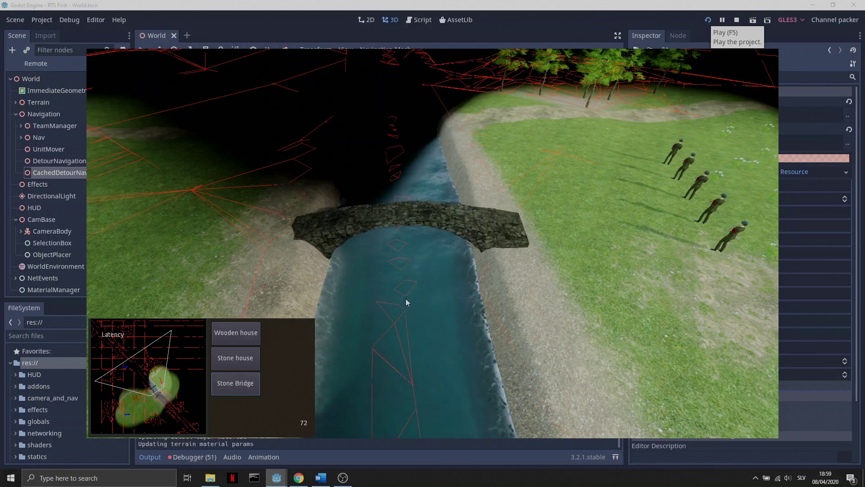